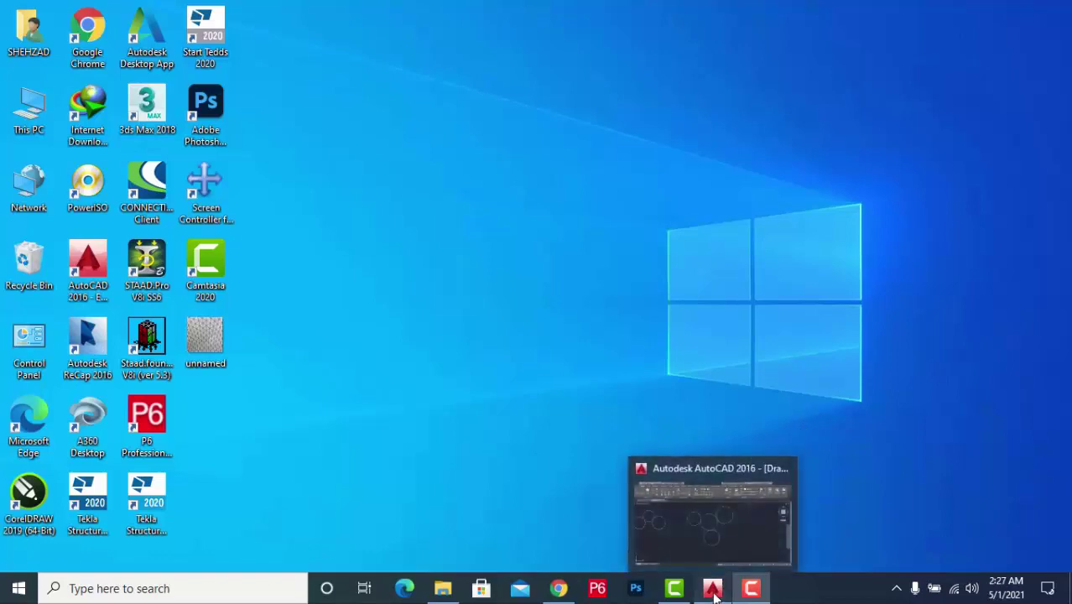
Restore the AutoCAD 2016 window showing Drawing1.dwg from the taskbar
{"action": "left_click", "coordinate": [713, 592]}
{"action": "scroll", "coordinate": [517, 232], "scroll_direction": "down", "scroll_amount": 3}
{"action": "scroll", "coordinate": [531, 323], "scroll_direction": "down", "scroll_amount": 5}
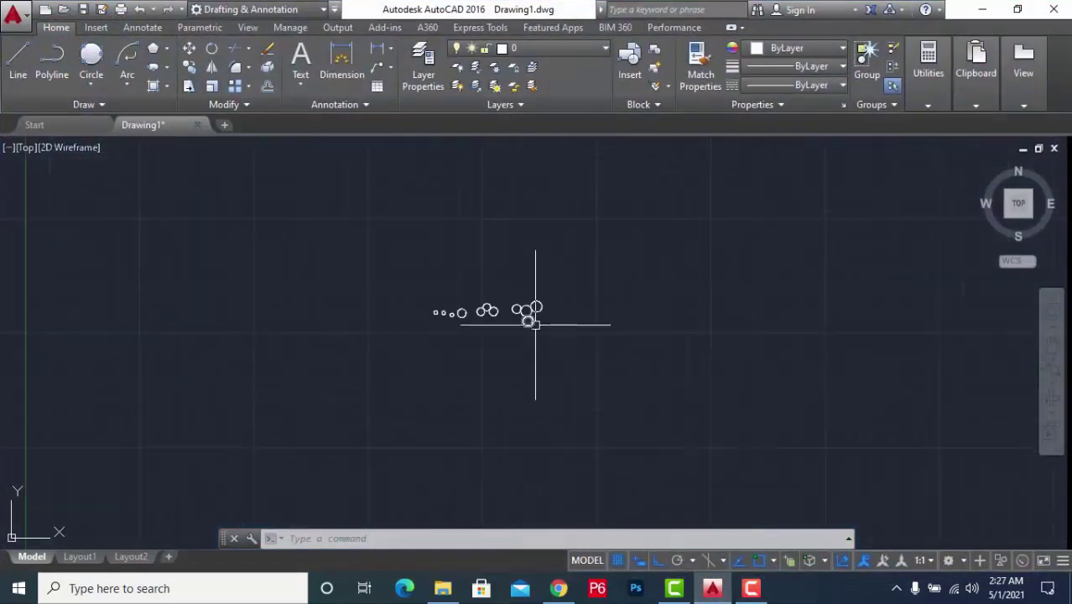
Window-select the eleven existing small circles and delete them
{"action": "left_click", "coordinate": [407, 253]}
{"action": "left_click", "coordinate": [666, 362]}
{"action": "key", "text": "Delete"}
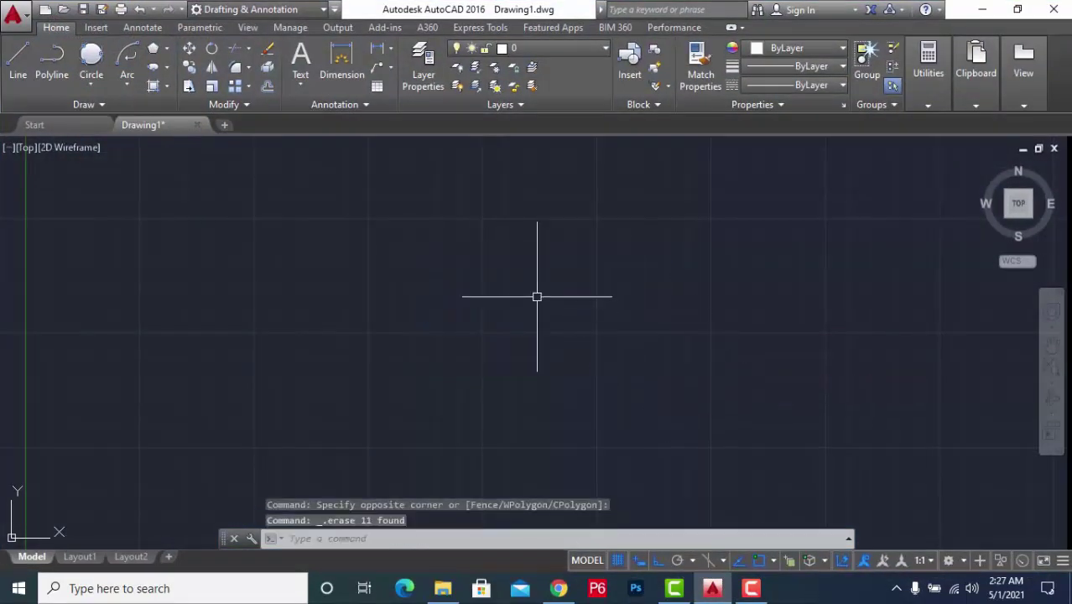
{"action": "scroll", "coordinate": [537, 296], "scroll_direction": "up", "scroll_amount": 2}
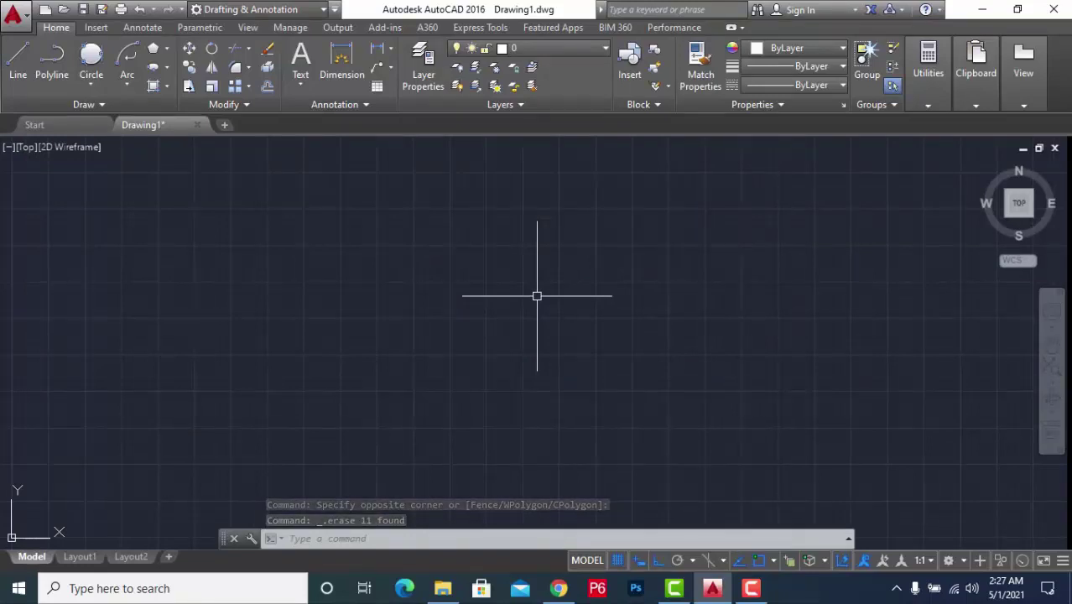
Draw a trial circle with the C command, then select and delete it
{"action": "type", "text": "c"}
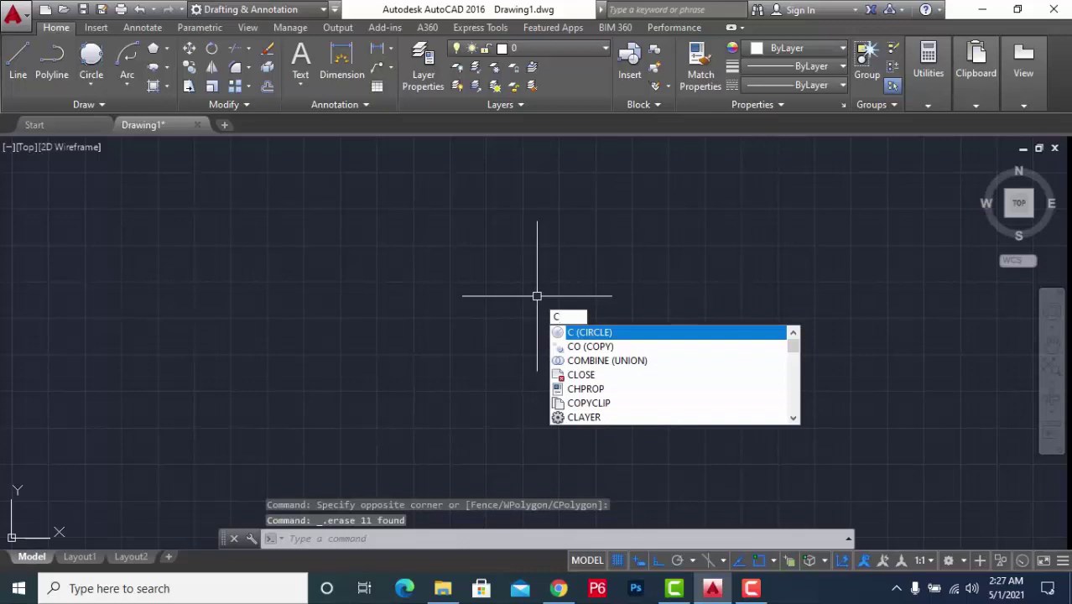
{"action": "key", "text": "Return"}
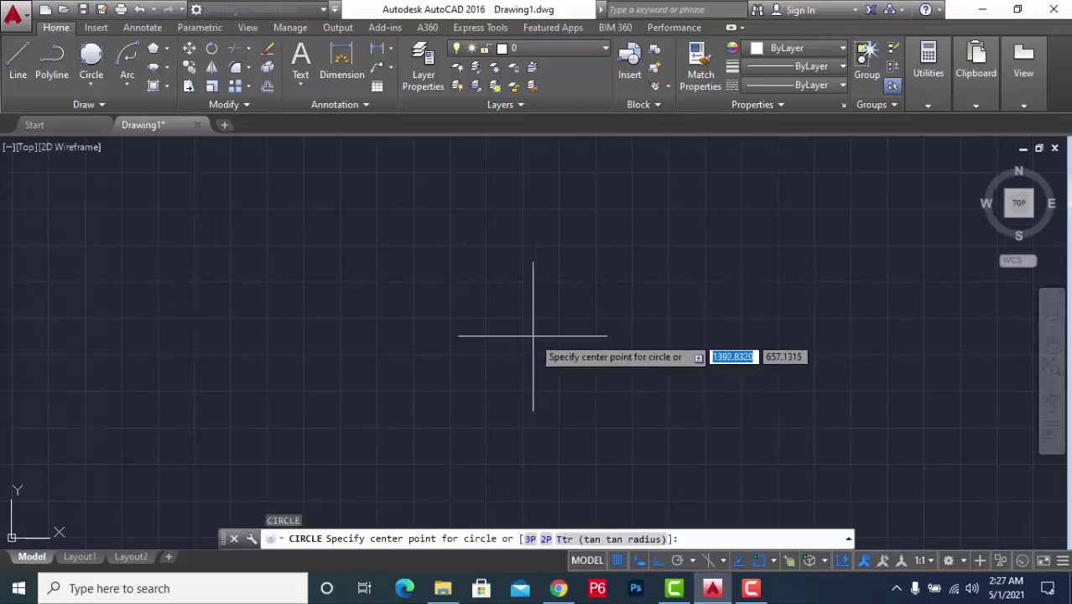
{"action": "left_click", "coordinate": [533, 336]}
{"action": "left_click", "coordinate": [563, 406]}
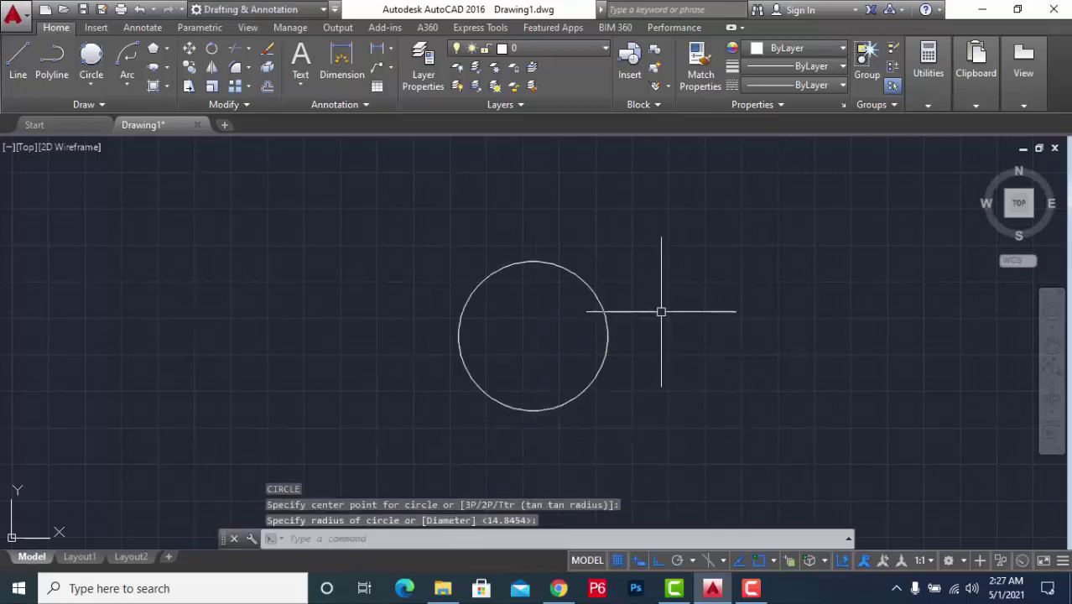
{"action": "left_click", "coordinate": [646, 272]}
{"action": "left_click", "coordinate": [543, 367]}
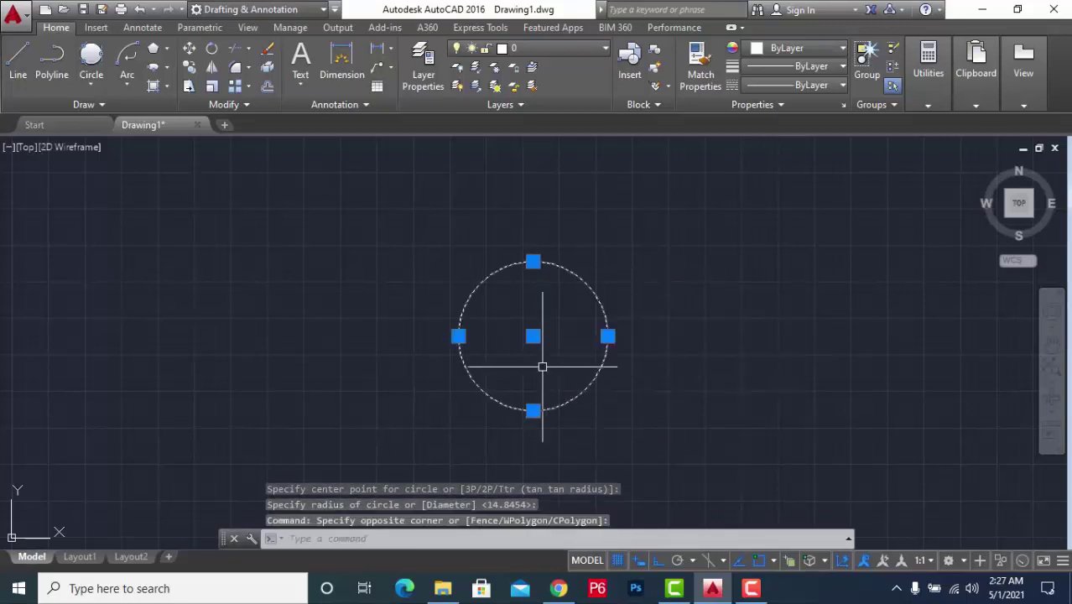
{"action": "key", "text": "Delete"}
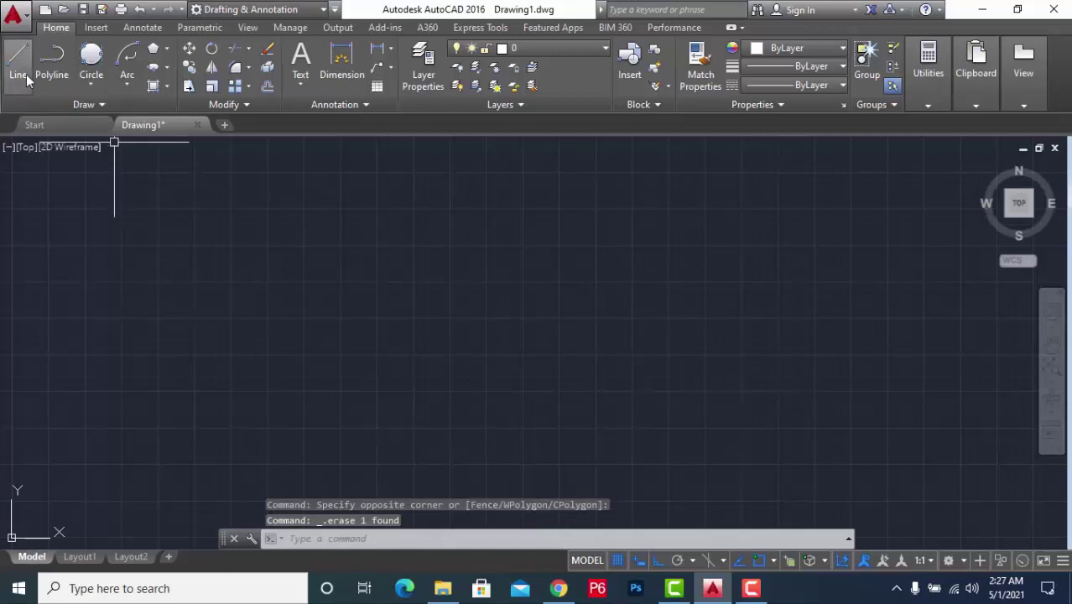
Draw a Center, Radius circle with radius 10 at a picked centre point
{"action": "left_click", "coordinate": [92, 85]}
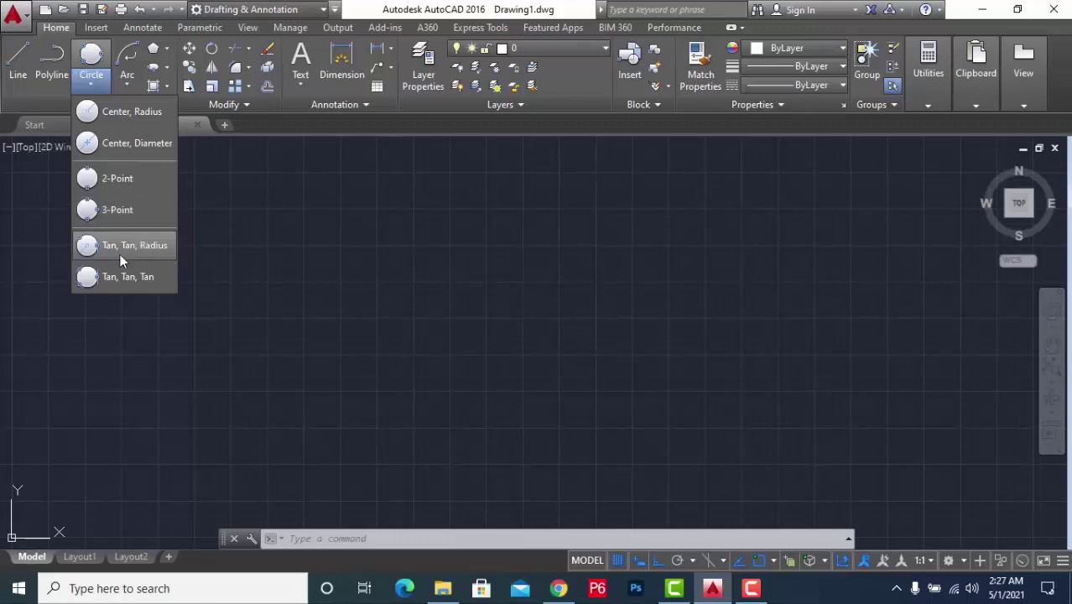
{"action": "left_click", "coordinate": [134, 113]}
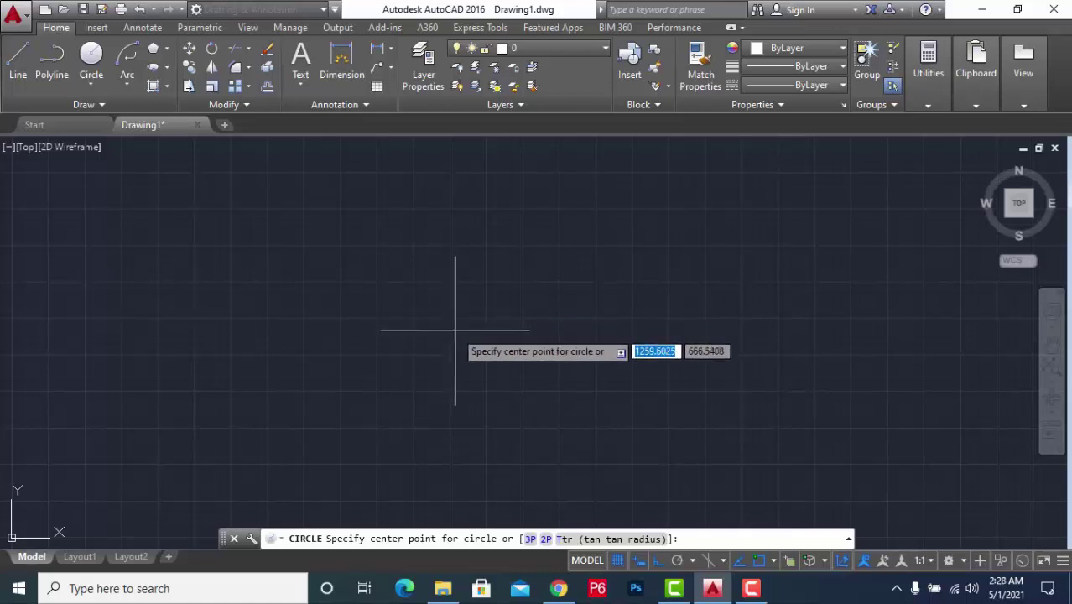
{"action": "left_click", "coordinate": [455, 327]}
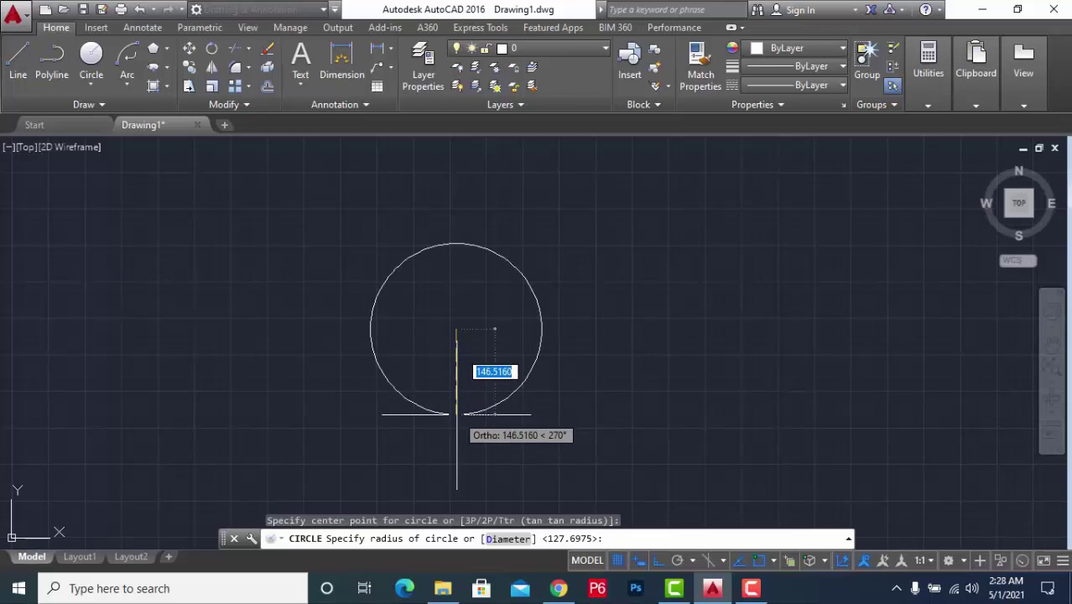
{"action": "type", "text": "10"}
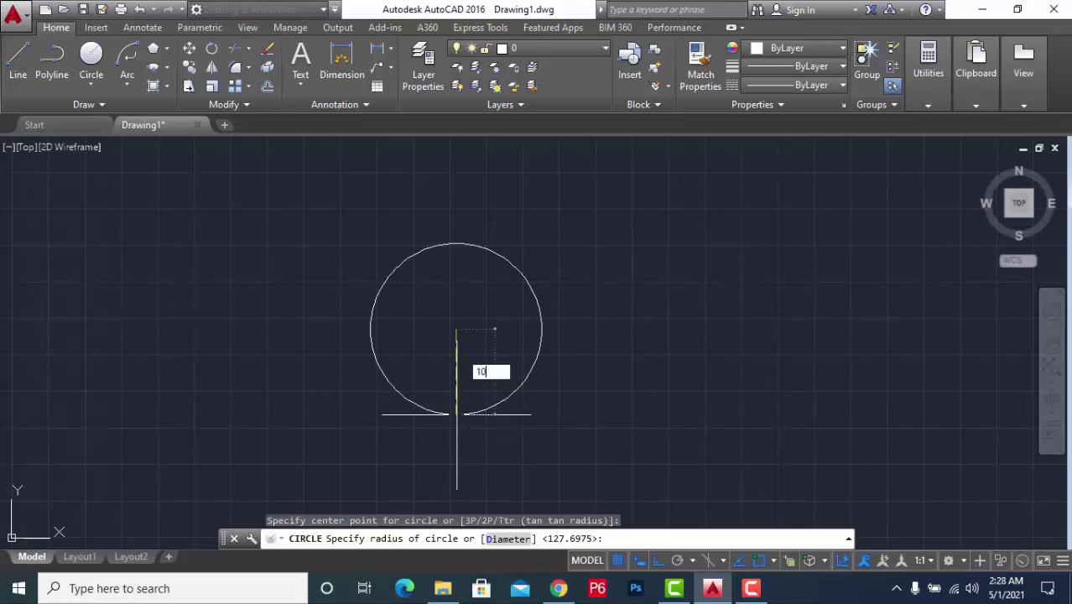
{"action": "key", "text": "Return"}
{"action": "scroll", "coordinate": [470, 352], "scroll_direction": "up", "scroll_amount": 3}
{"action": "scroll", "coordinate": [444, 277], "scroll_direction": "up", "scroll_amount": 6}
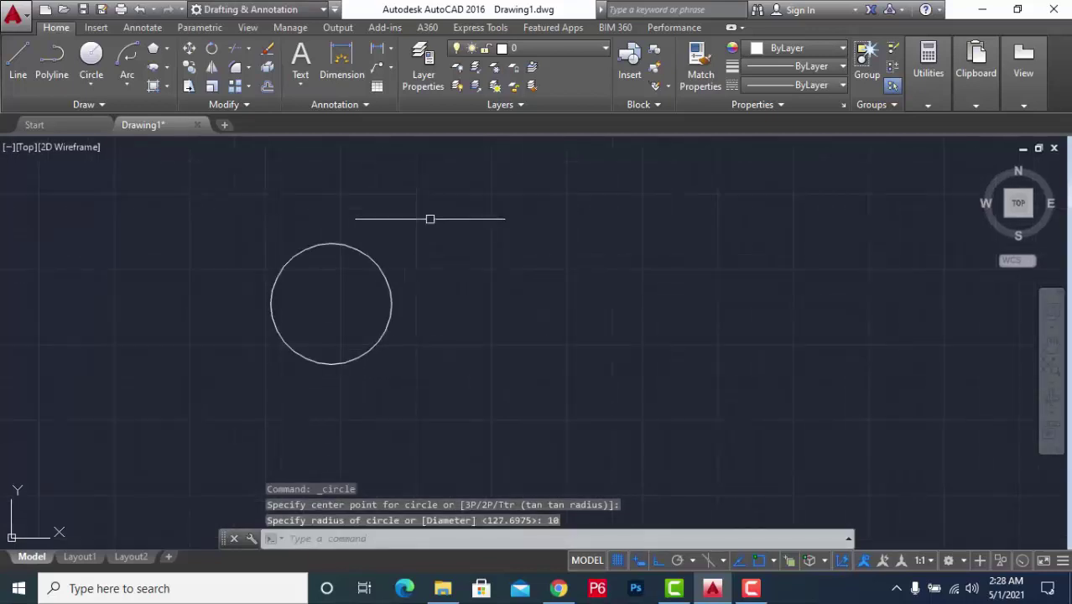
{"action": "scroll", "coordinate": [414, 220], "scroll_direction": "up", "scroll_amount": 2}
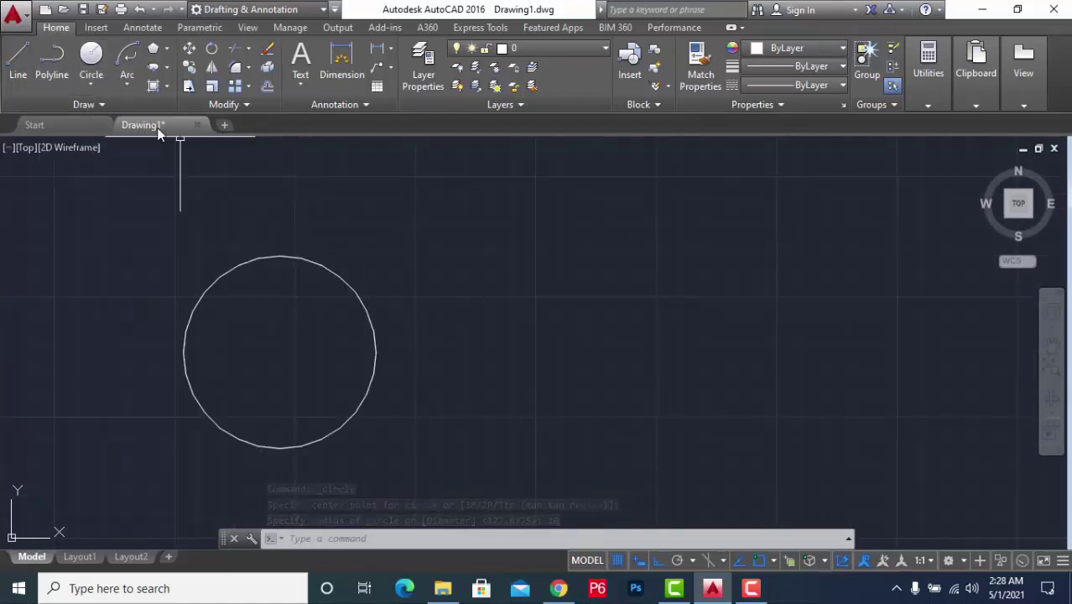
{"action": "left_click", "coordinate": [102, 86]}
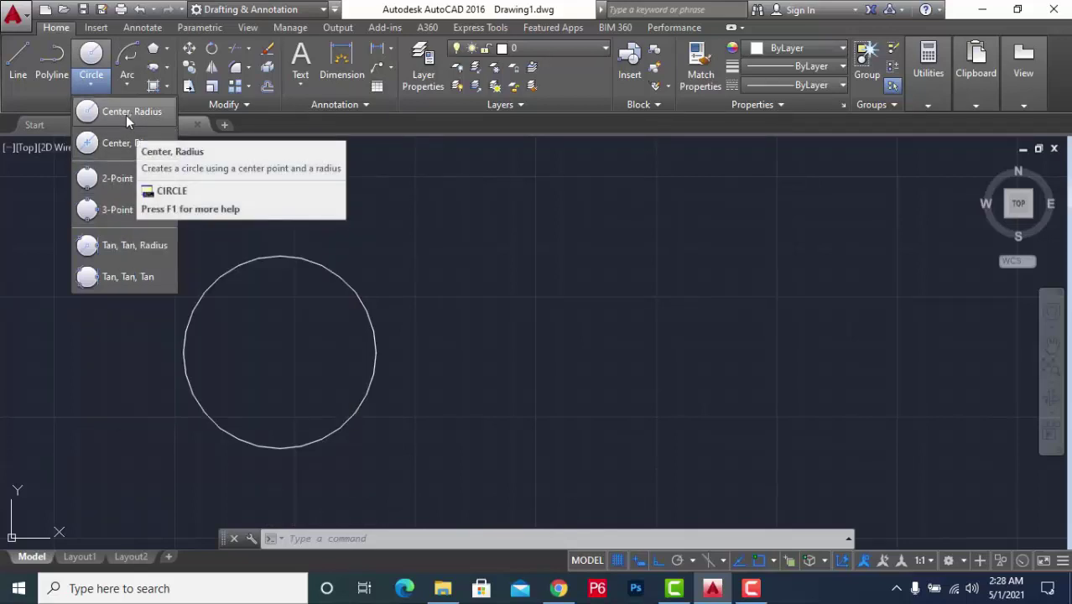
Draw a Center, Diameter circle of diameter 10 right of the radius-10 circle
{"action": "left_click", "coordinate": [130, 116]}
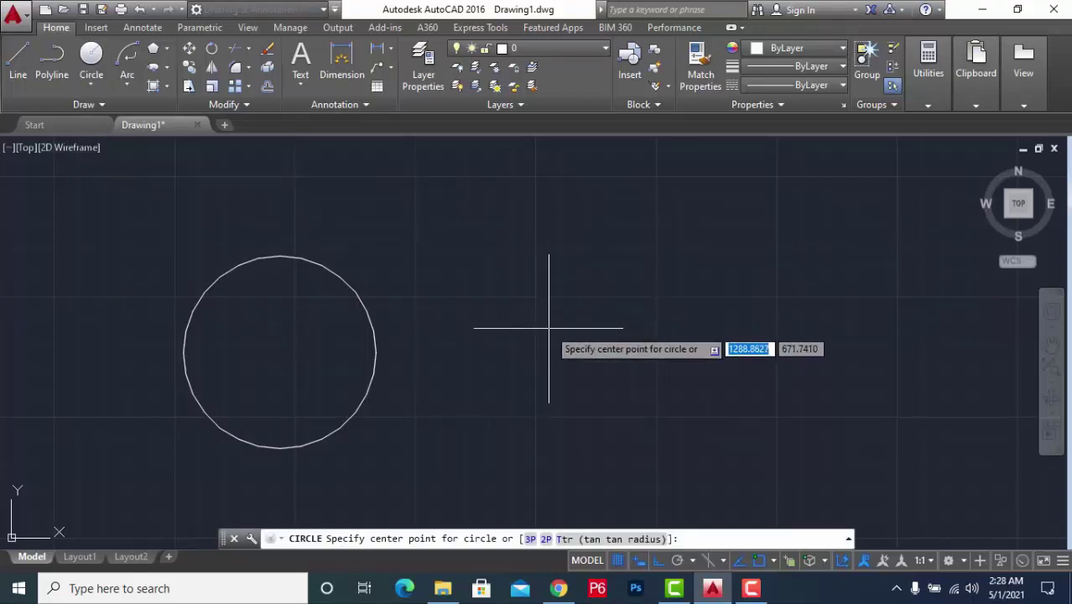
{"action": "left_click", "coordinate": [549, 328]}
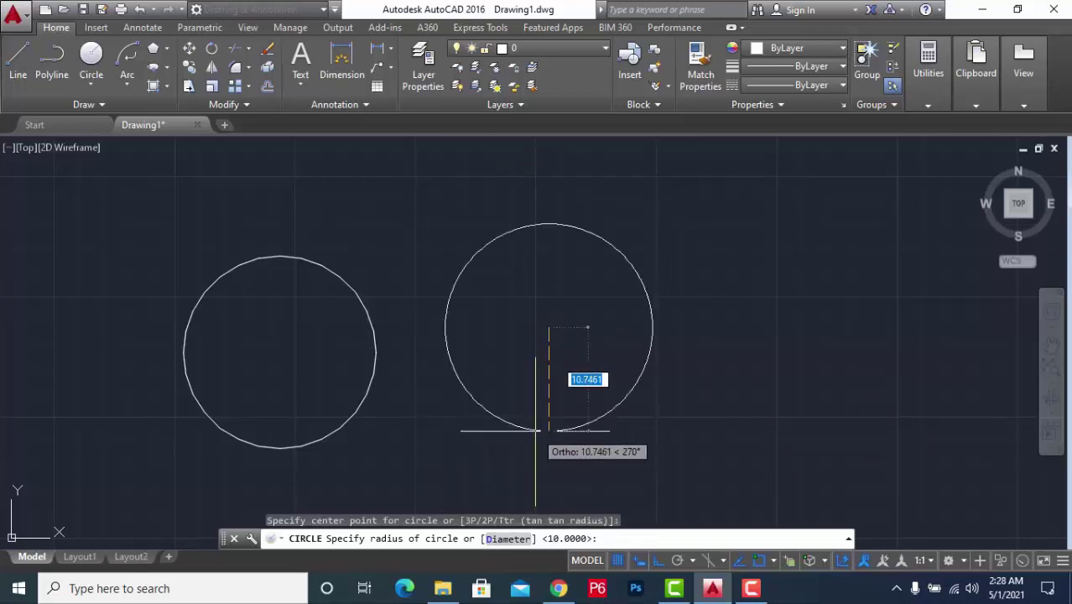
{"action": "type", "text": "d"}
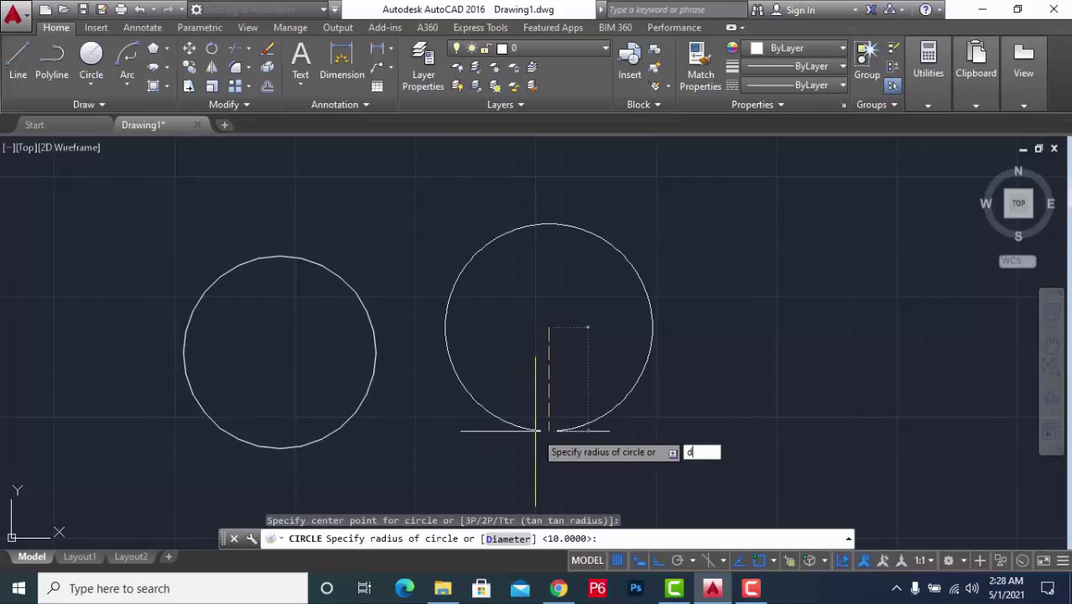
{"action": "key", "text": "Return"}
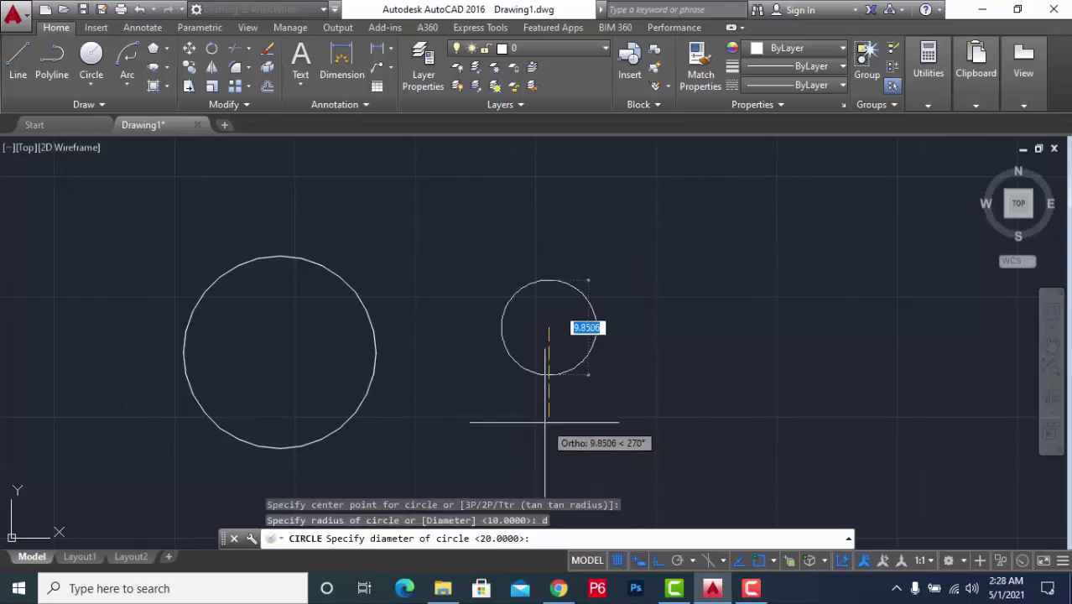
{"action": "type", "text": "10"}
{"action": "key", "text": "Return"}
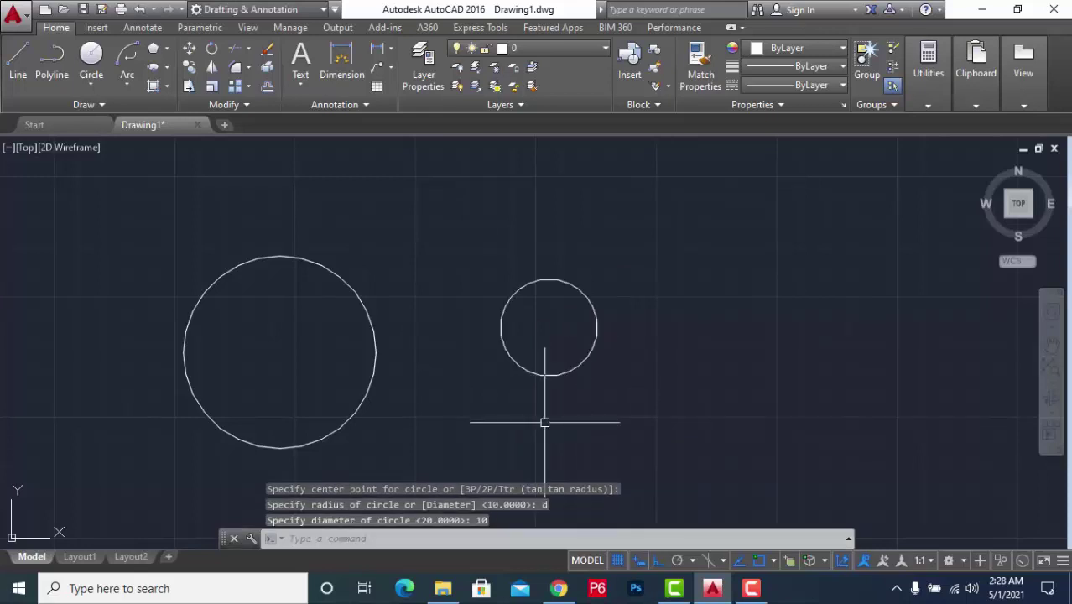
{"action": "scroll", "coordinate": [570, 352], "scroll_direction": "up", "scroll_amount": 2}
{"action": "scroll", "coordinate": [755, 301], "scroll_direction": "down", "scroll_amount": 5}
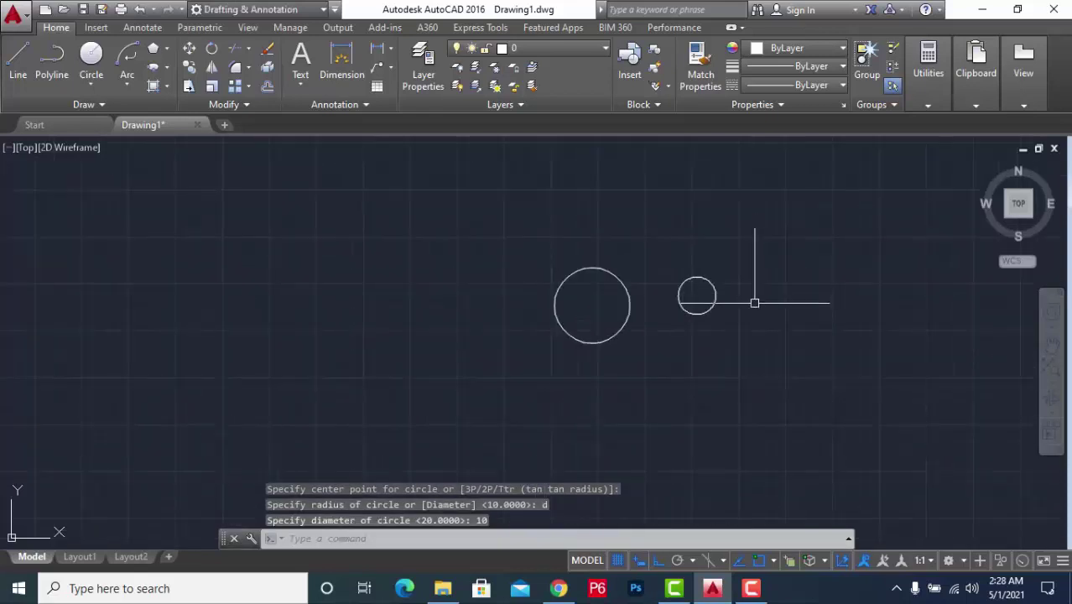
{"action": "scroll", "coordinate": [733, 296], "scroll_direction": "up", "scroll_amount": 4}
{"action": "scroll", "coordinate": [733, 296], "scroll_direction": "up", "scroll_amount": 2}
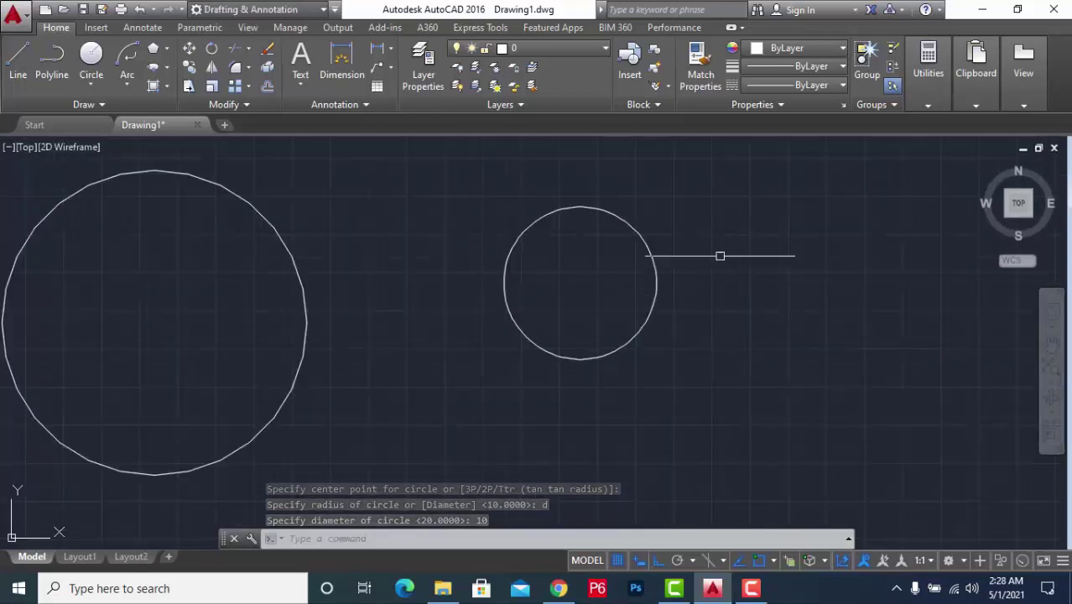
{"action": "scroll", "coordinate": [557, 327], "scroll_direction": "down", "scroll_amount": 4}
{"action": "scroll", "coordinate": [622, 292], "scroll_direction": "up", "scroll_amount": 2}
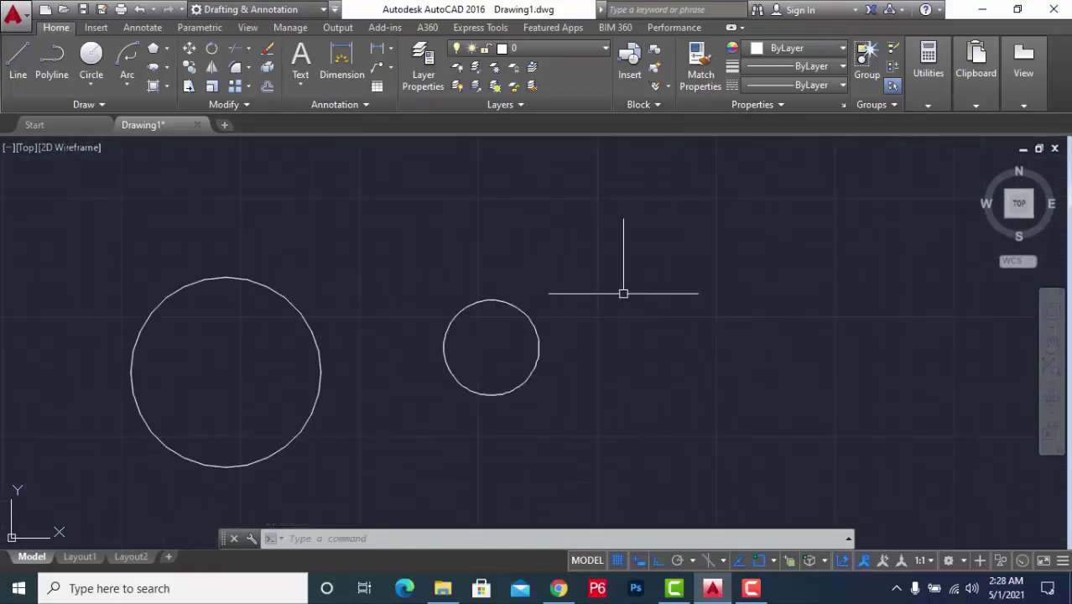
{"action": "scroll", "coordinate": [542, 362], "scroll_direction": "up", "scroll_amount": 2}
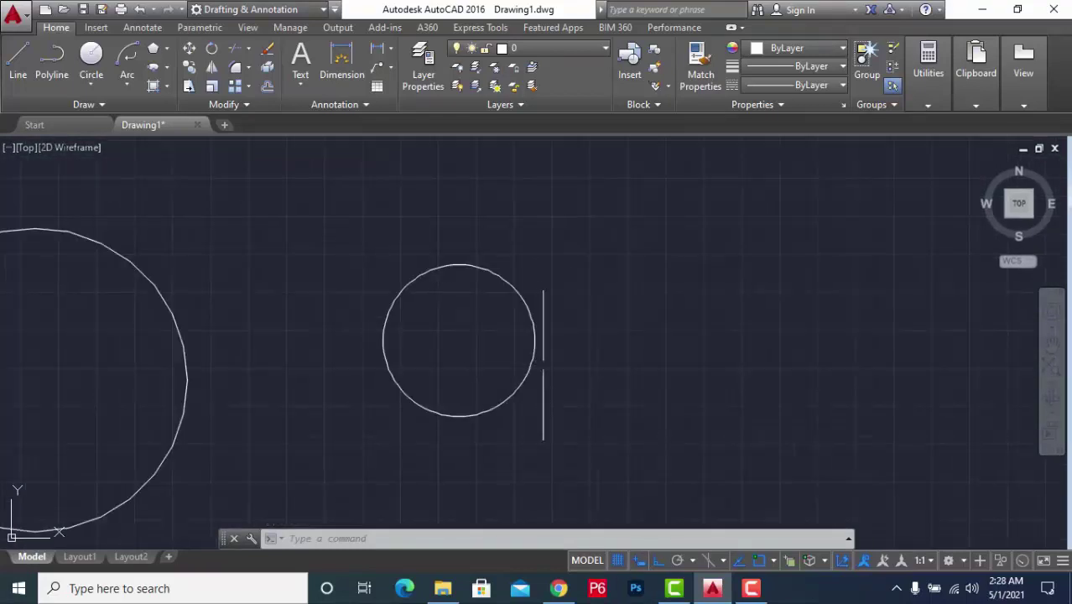
Draw a 2-Point circle by picking both diameter end points right of the small circle
{"action": "left_click", "coordinate": [104, 87]}
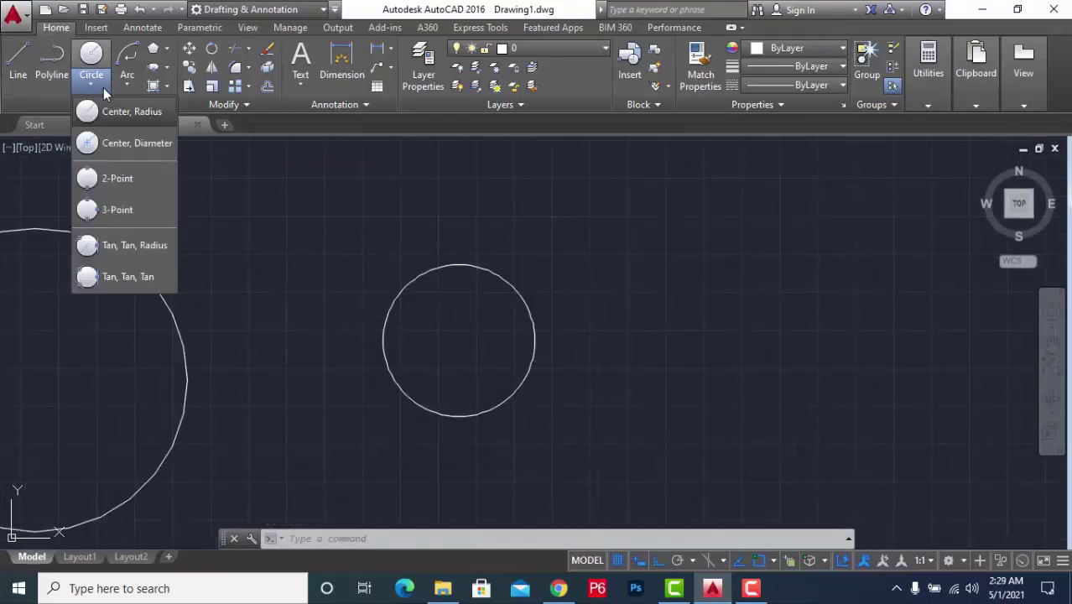
{"action": "left_click", "coordinate": [121, 180]}
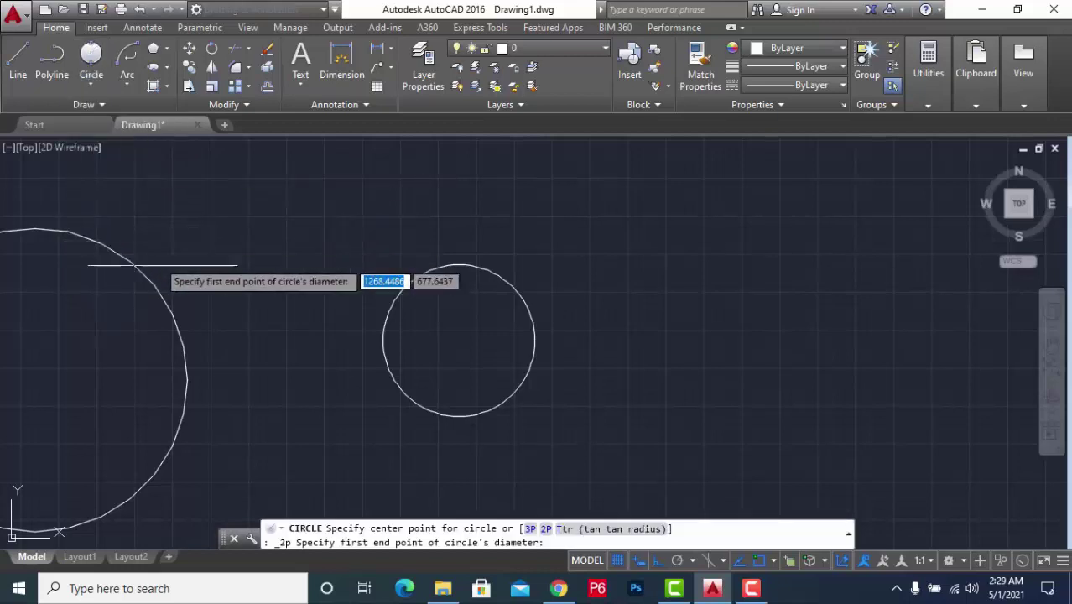
{"action": "scroll", "coordinate": [168, 269], "scroll_direction": "down", "scroll_amount": 2}
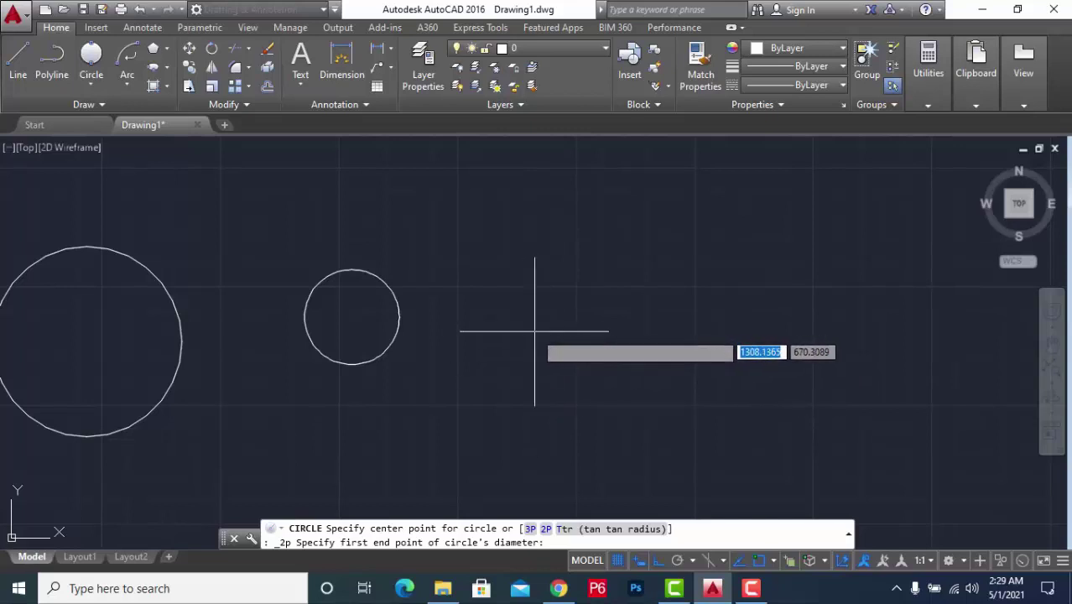
{"action": "left_click", "coordinate": [515, 329]}
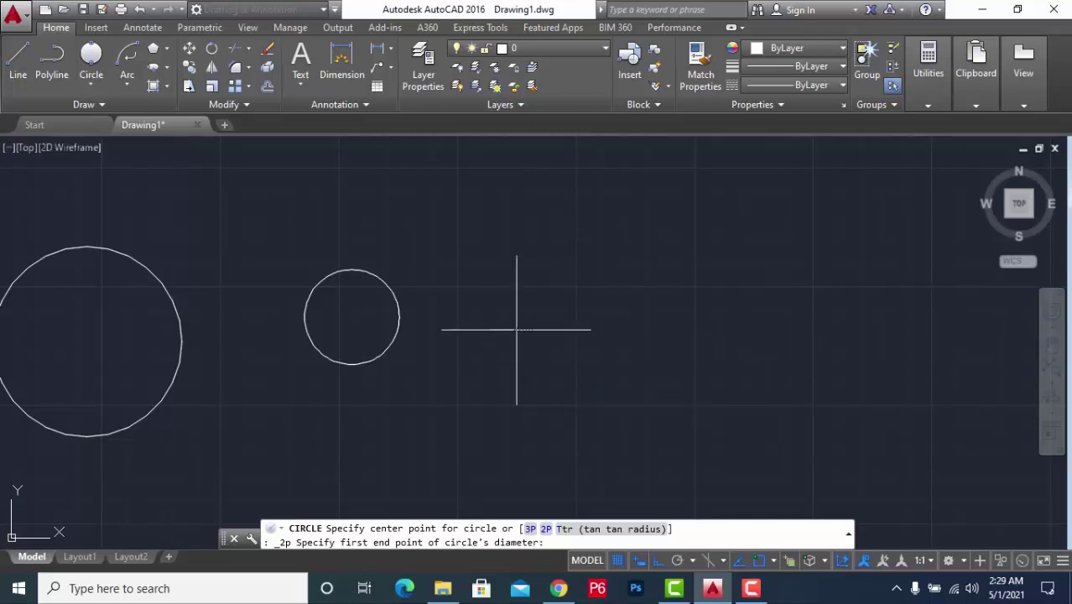
{"action": "left_click", "coordinate": [743, 330]}
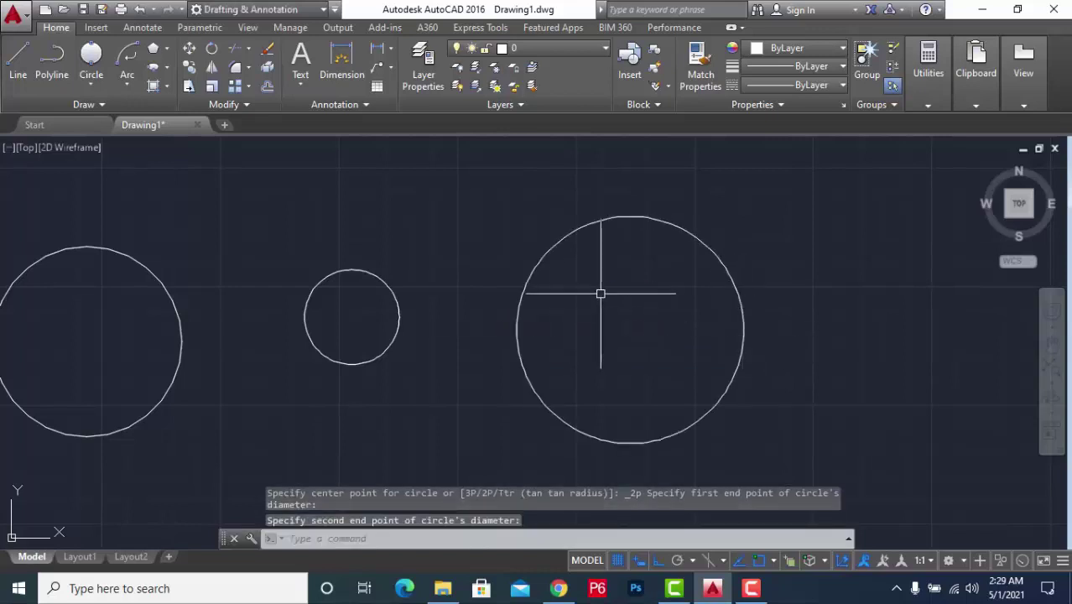
{"action": "scroll", "coordinate": [382, 330], "scroll_direction": "down", "scroll_amount": 3}
{"action": "scroll", "coordinate": [525, 326], "scroll_direction": "up", "scroll_amount": 1}
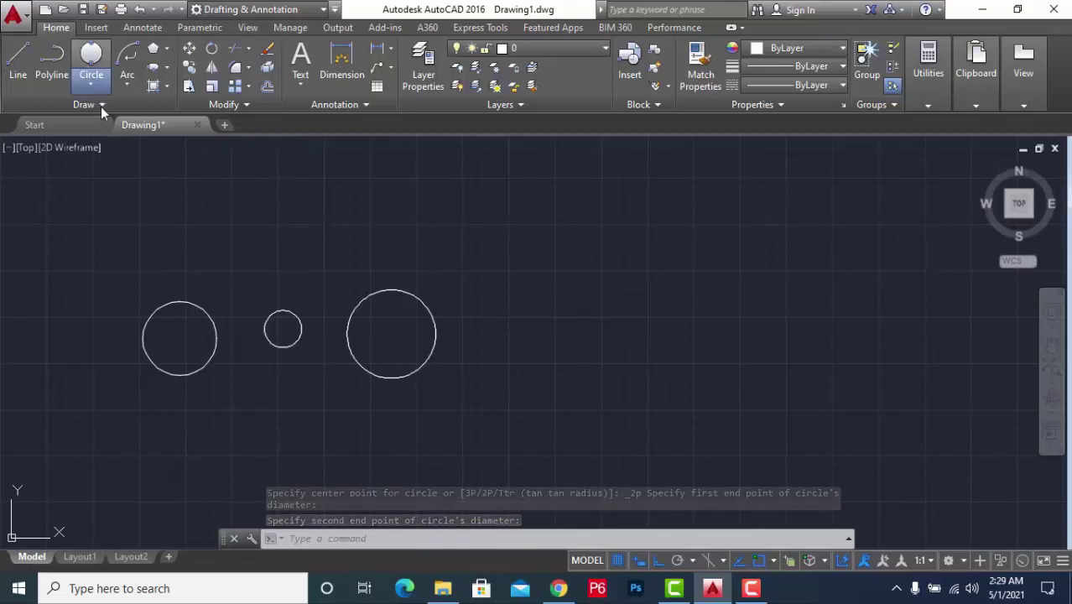
Draw a 3-Point circle through three picked points right of the existing circles
{"action": "left_click", "coordinate": [93, 84]}
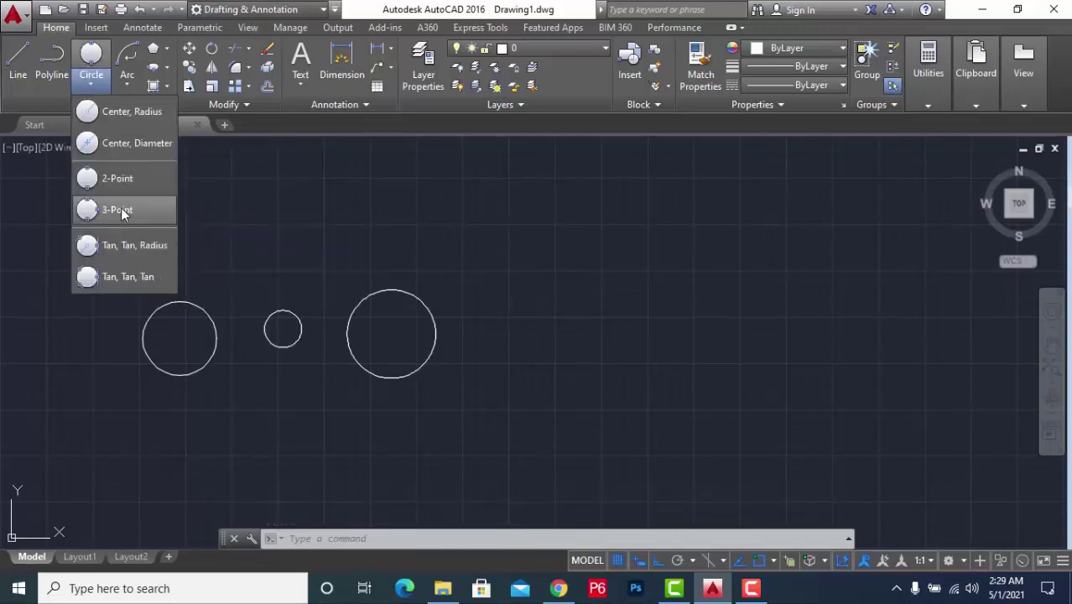
{"action": "left_click", "coordinate": [117, 210]}
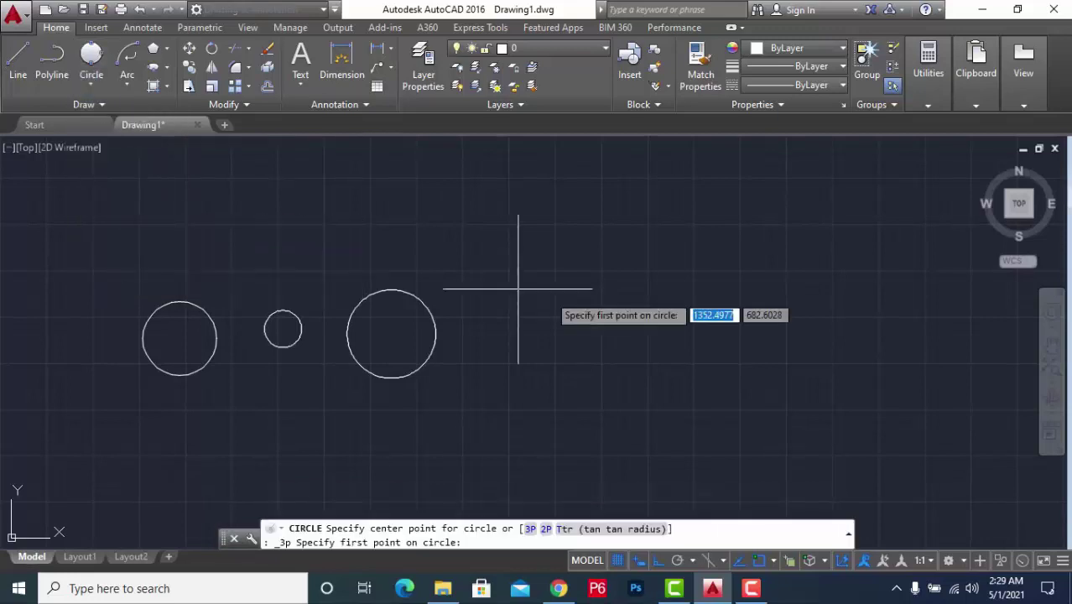
{"action": "left_click", "coordinate": [584, 311]}
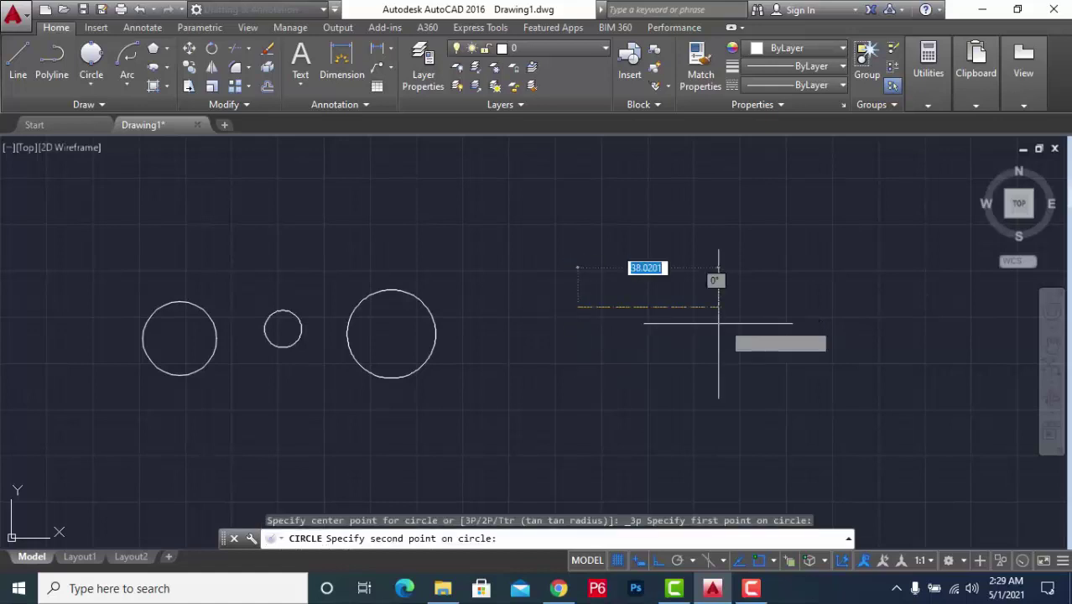
{"action": "left_click", "coordinate": [761, 310]}
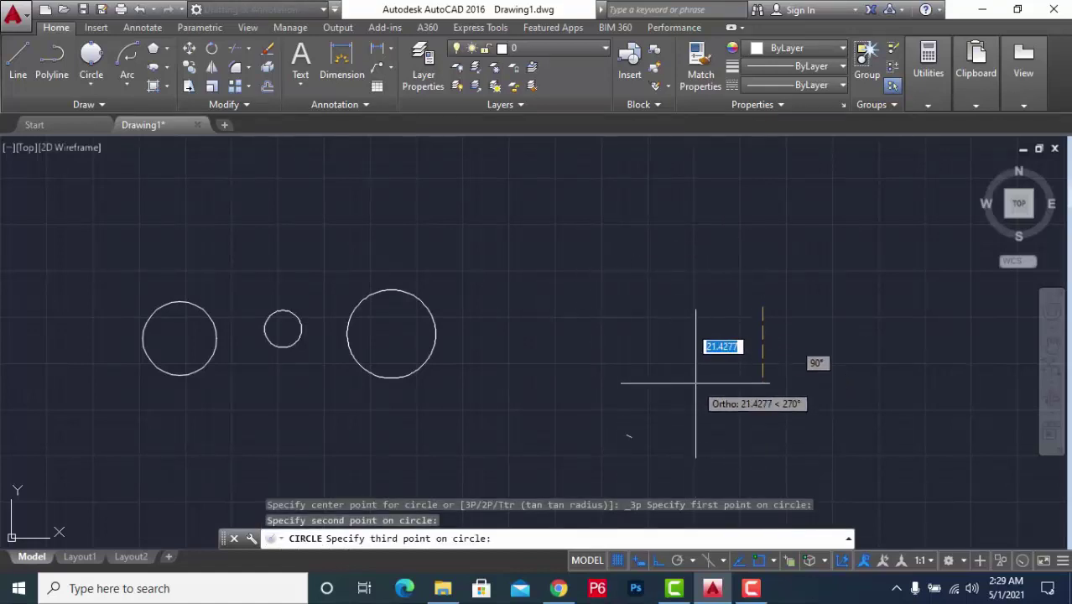
{"action": "left_click", "coordinate": [695, 382]}
{"action": "scroll", "coordinate": [340, 265], "scroll_direction": "down", "scroll_amount": 4}
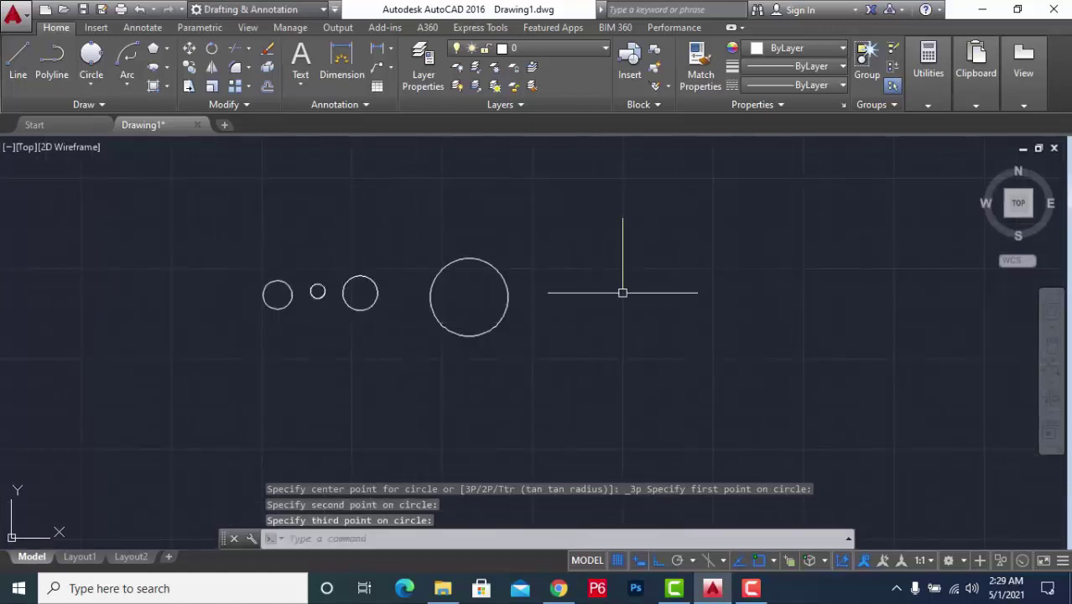
{"action": "scroll", "coordinate": [660, 288], "scroll_direction": "up", "scroll_amount": 4}
{"action": "scroll", "coordinate": [252, 315], "scroll_direction": "down", "scroll_amount": 4}
{"action": "scroll", "coordinate": [277, 321], "scroll_direction": "down", "scroll_amount": 2}
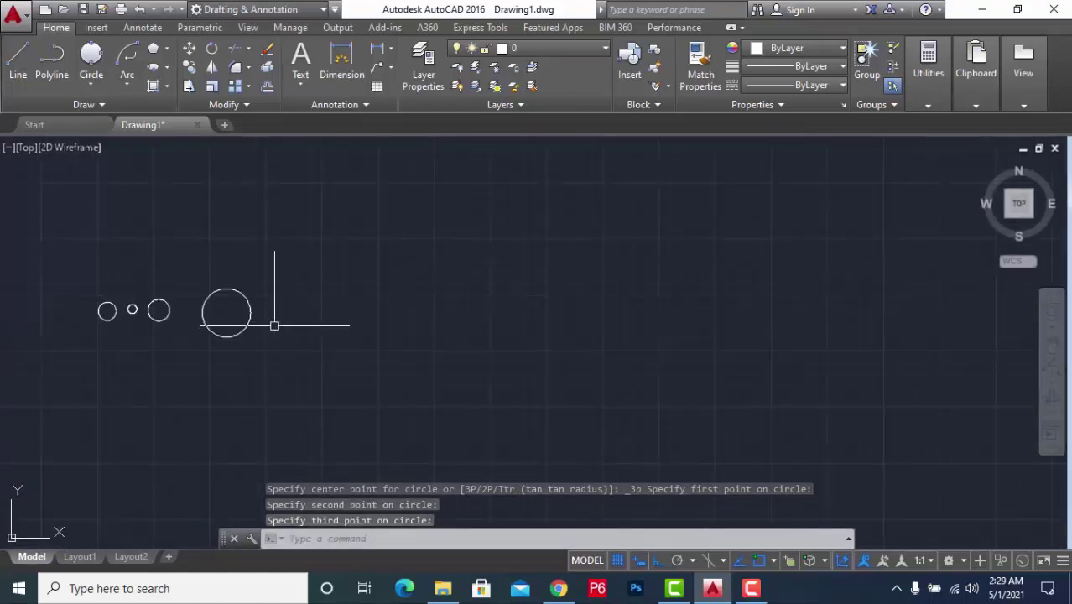
{"action": "scroll", "coordinate": [222, 314], "scroll_direction": "up", "scroll_amount": 4}
{"action": "scroll", "coordinate": [231, 314], "scroll_direction": "up", "scroll_amount": 1}
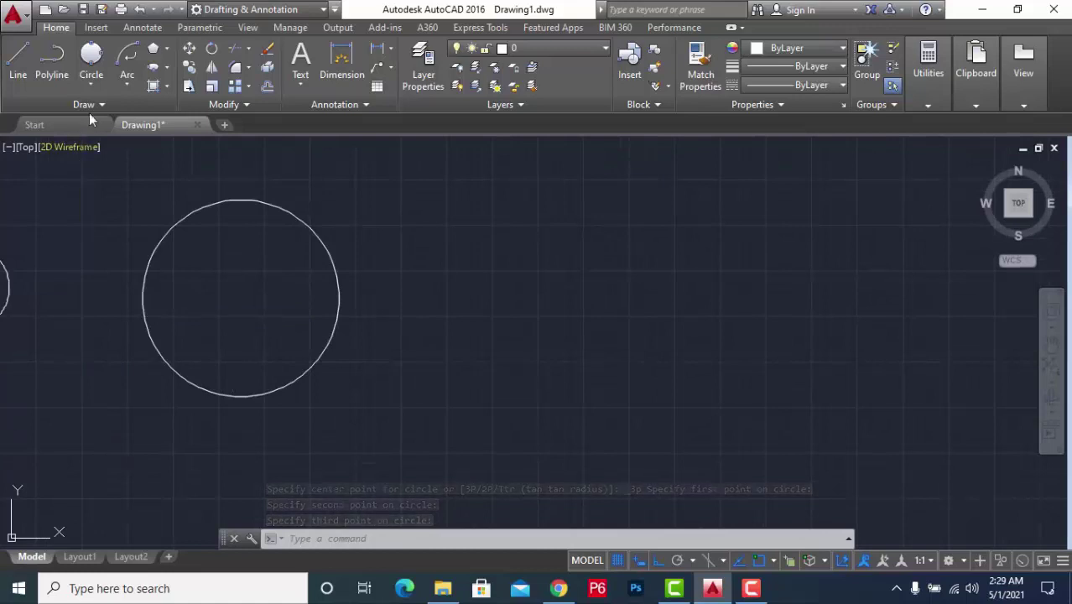
{"action": "left_click", "coordinate": [91, 86]}
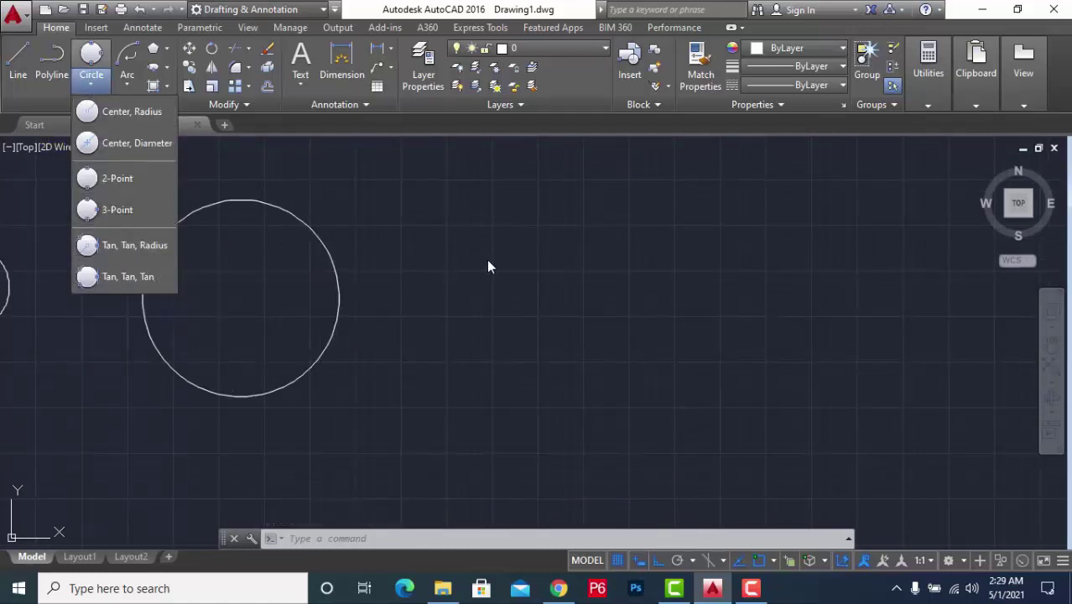
Draw two centre-and-radius circles, one beside the large circle and one higher to the right
{"action": "scroll", "coordinate": [476, 307], "scroll_direction": "down", "scroll_amount": 3}
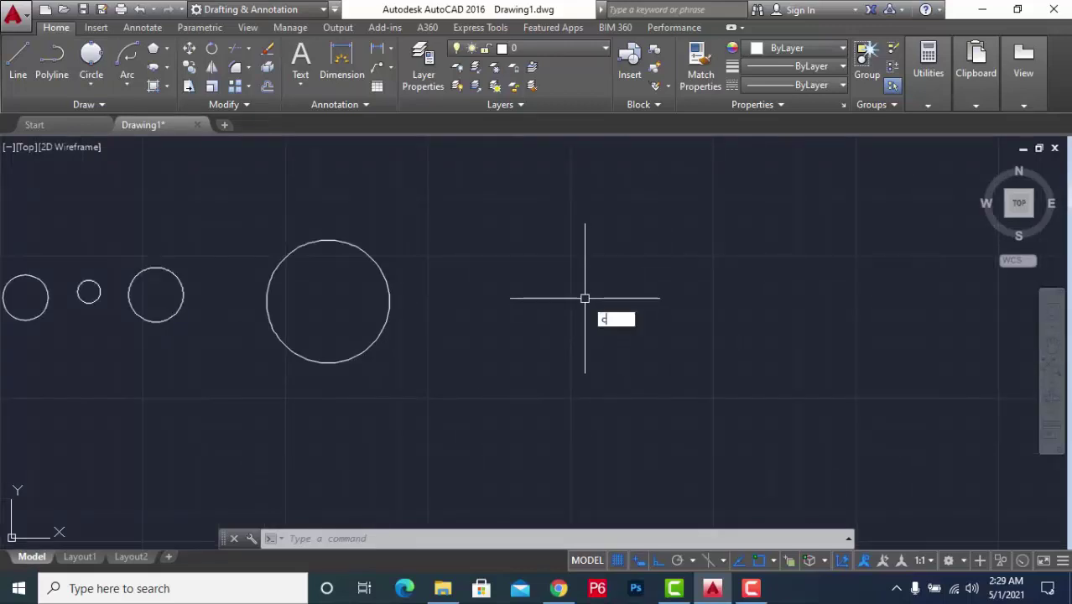
{"action": "key", "text": "Return"}
{"action": "left_click", "coordinate": [562, 297]}
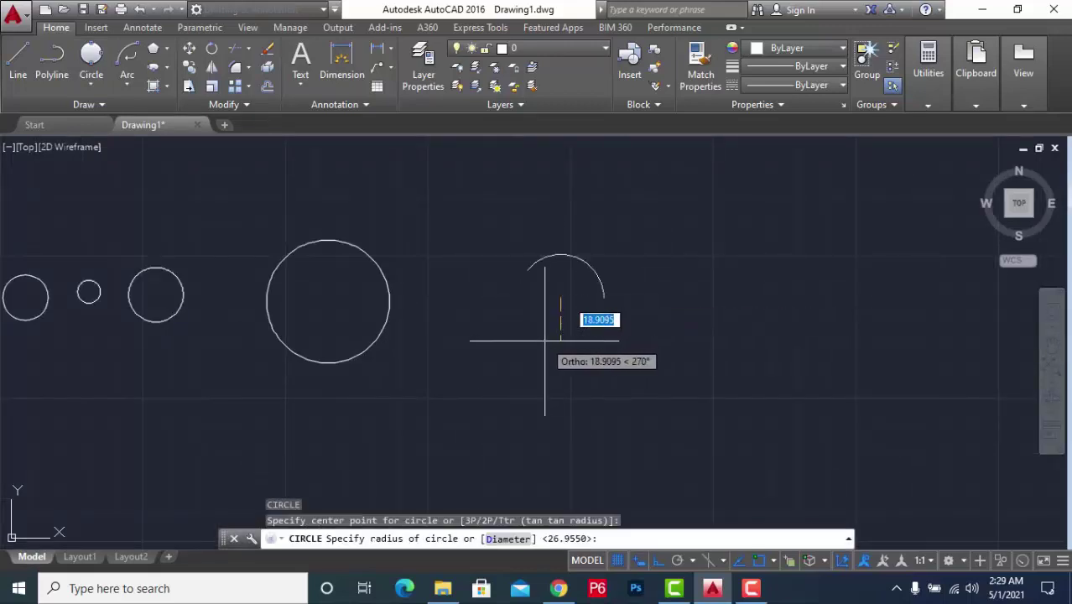
{"action": "left_click", "coordinate": [547, 355]}
{"action": "key", "text": "Return"}
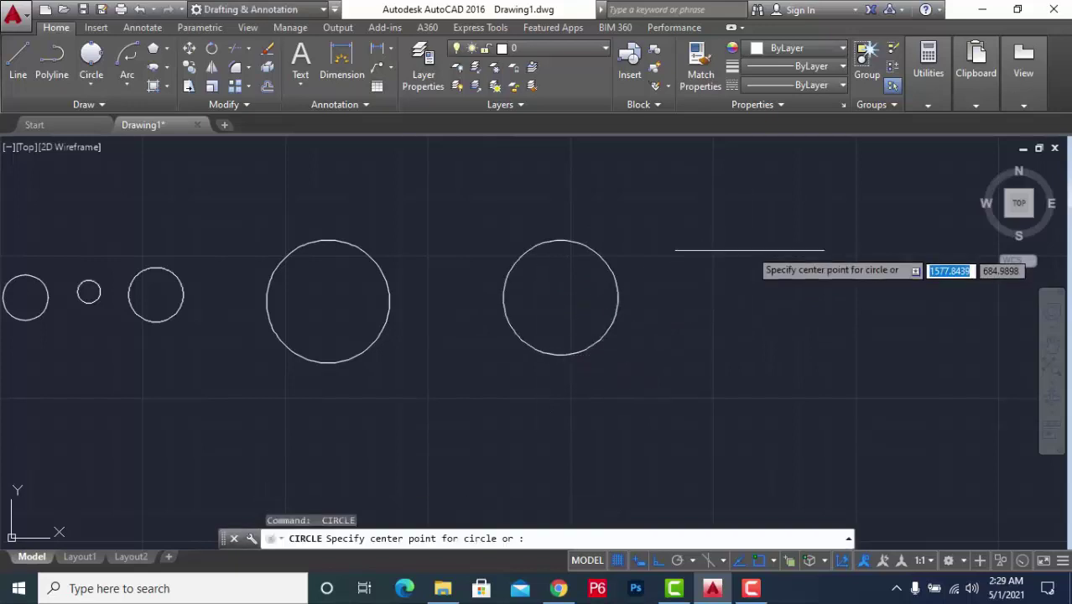
{"action": "left_click", "coordinate": [751, 241]}
{"action": "left_click", "coordinate": [733, 305]}
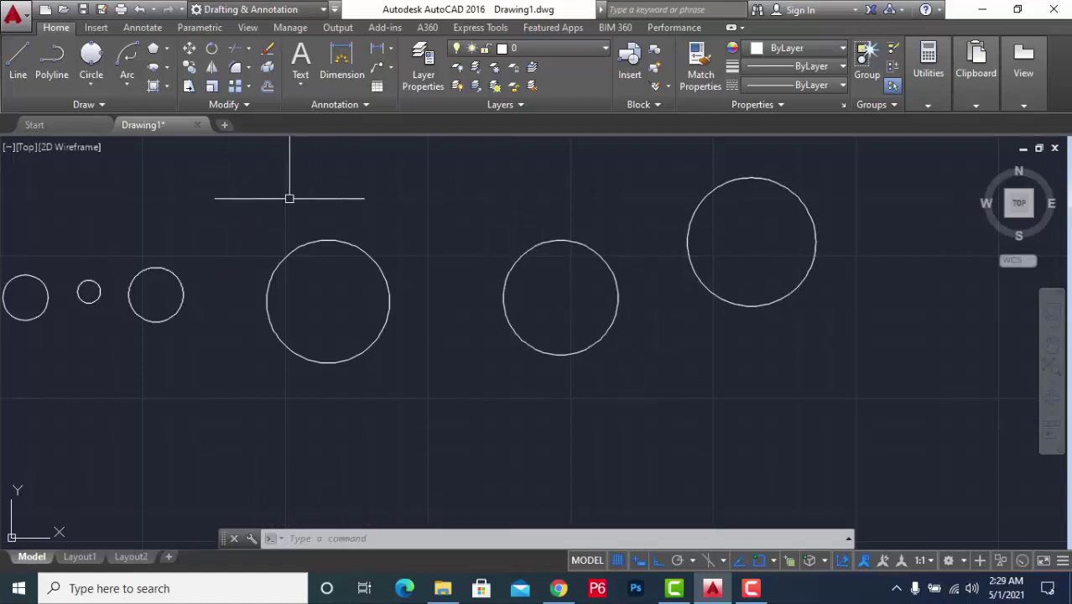
{"action": "left_click", "coordinate": [91, 81]}
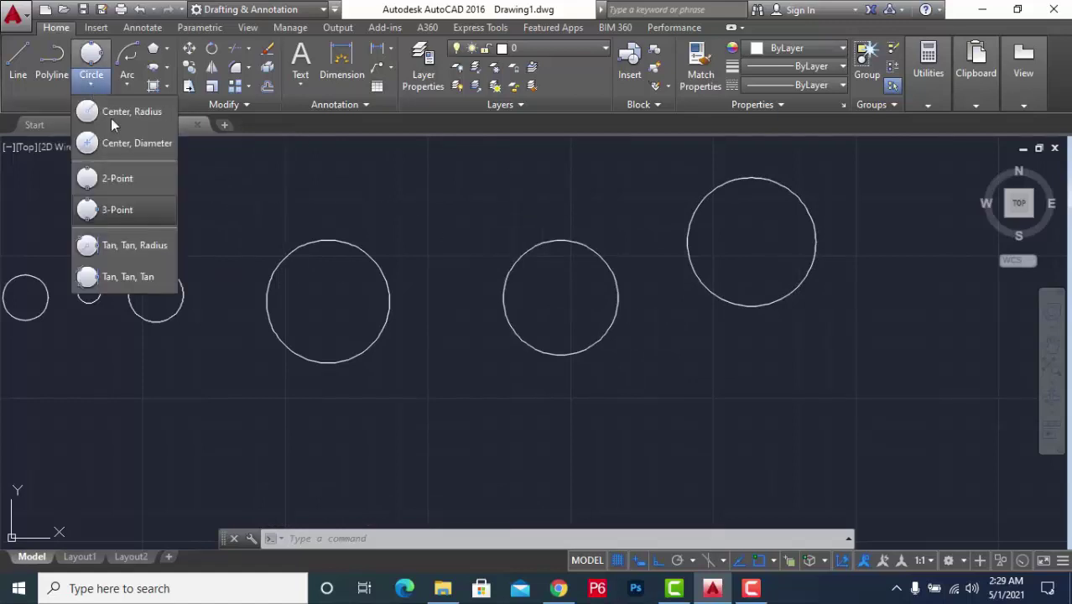
Attempt a Tan, Tan, Radius circle on the middle and upper-right circles, then cancel it
{"action": "left_click", "coordinate": [136, 247]}
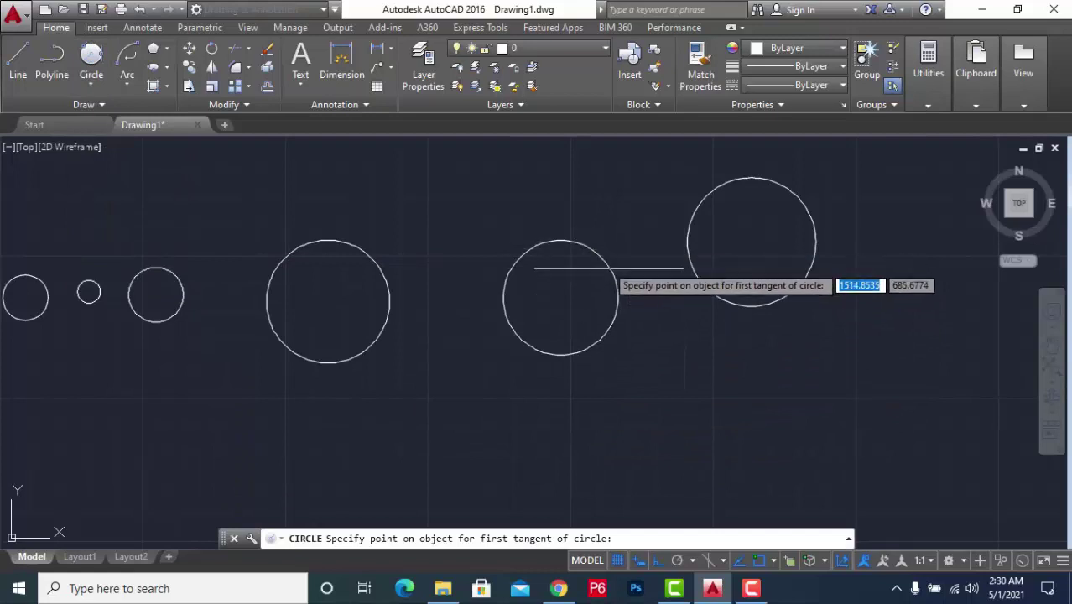
{"action": "left_click", "coordinate": [520, 344]}
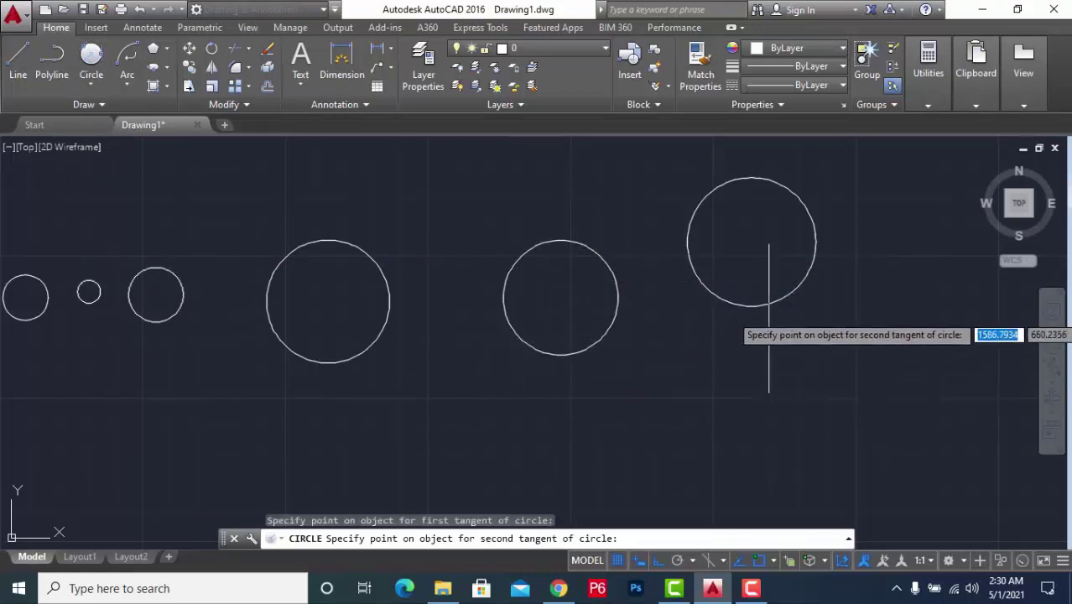
{"action": "left_click", "coordinate": [818, 247]}
{"action": "type", "text": "10"}
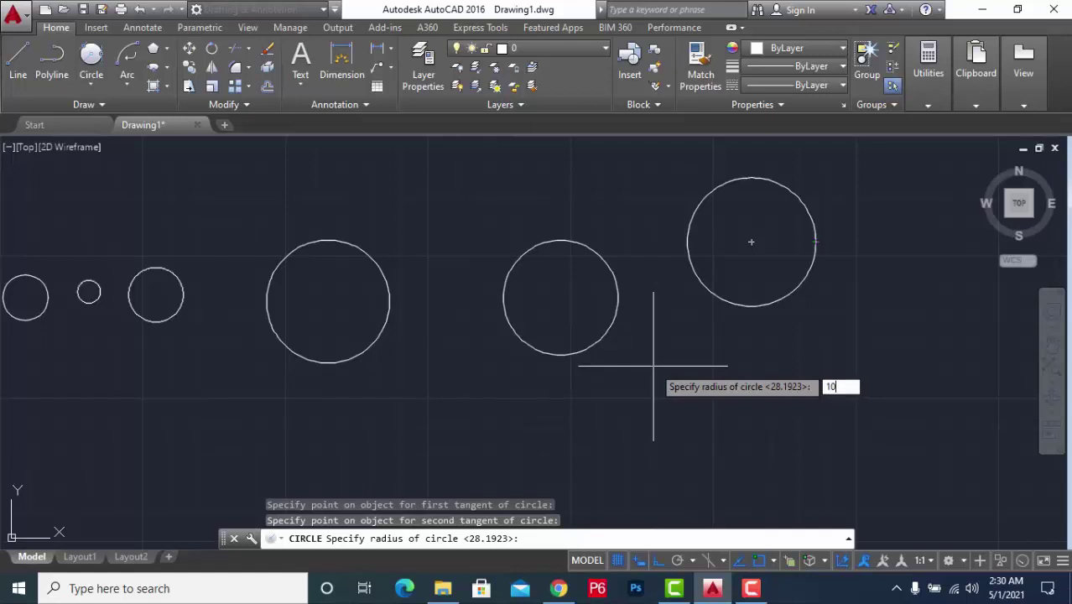
{"action": "key", "text": "Return"}
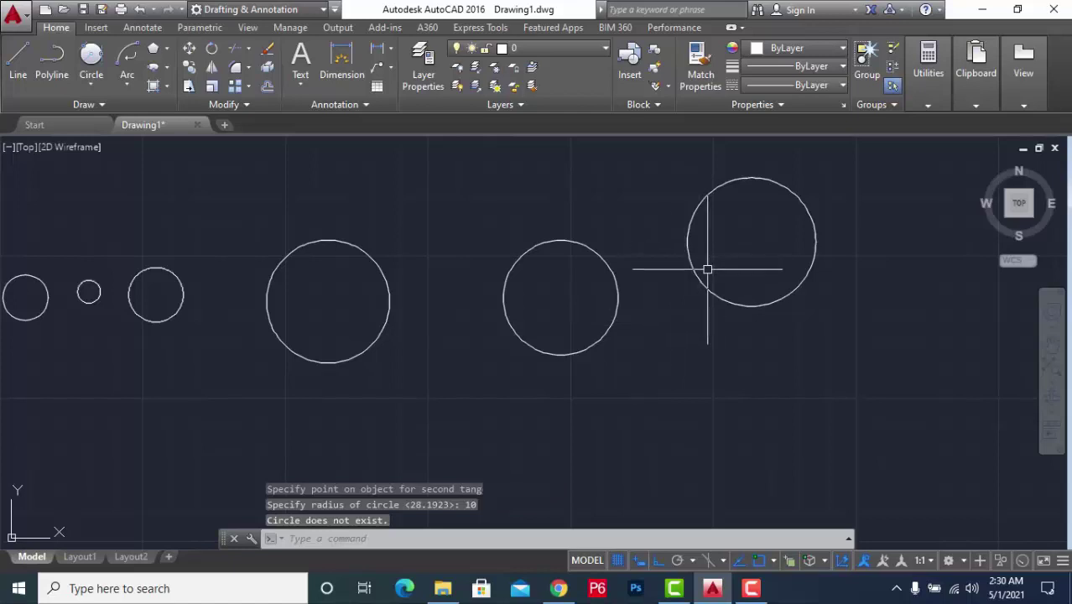
{"action": "key", "text": "Escape"}
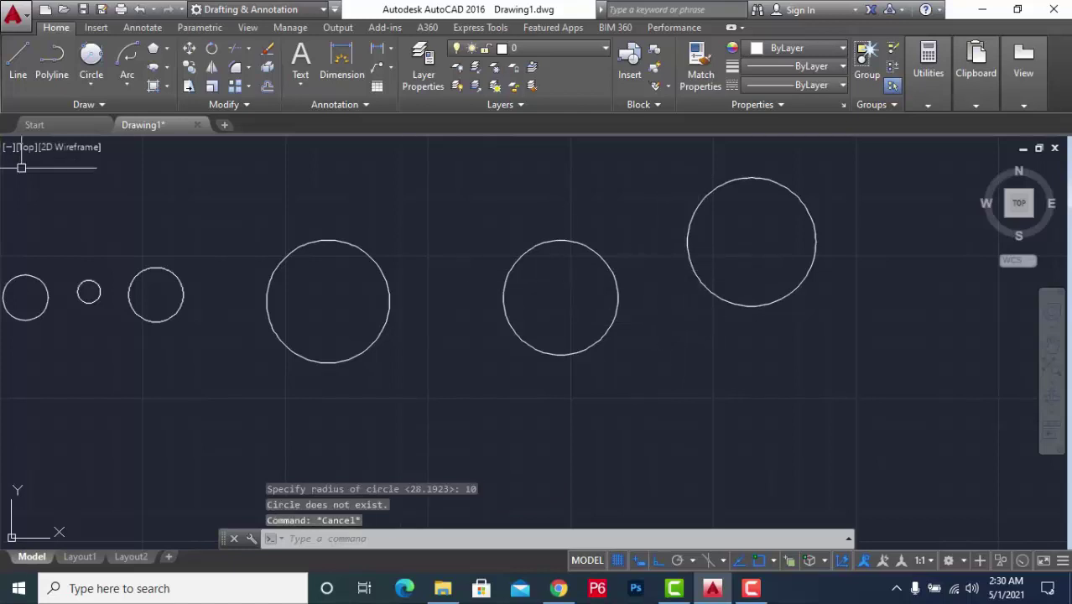
Draw a radius-20 Tan, Tan, Radius circle tangent to the middle and upper-right circles
{"action": "left_click", "coordinate": [92, 87]}
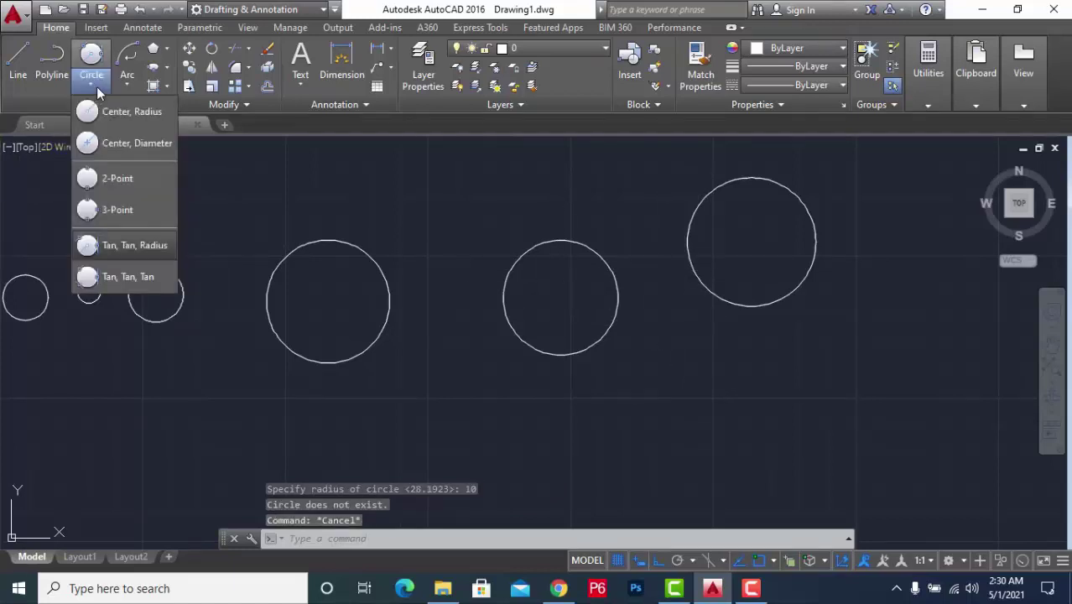
{"action": "left_click", "coordinate": [126, 242]}
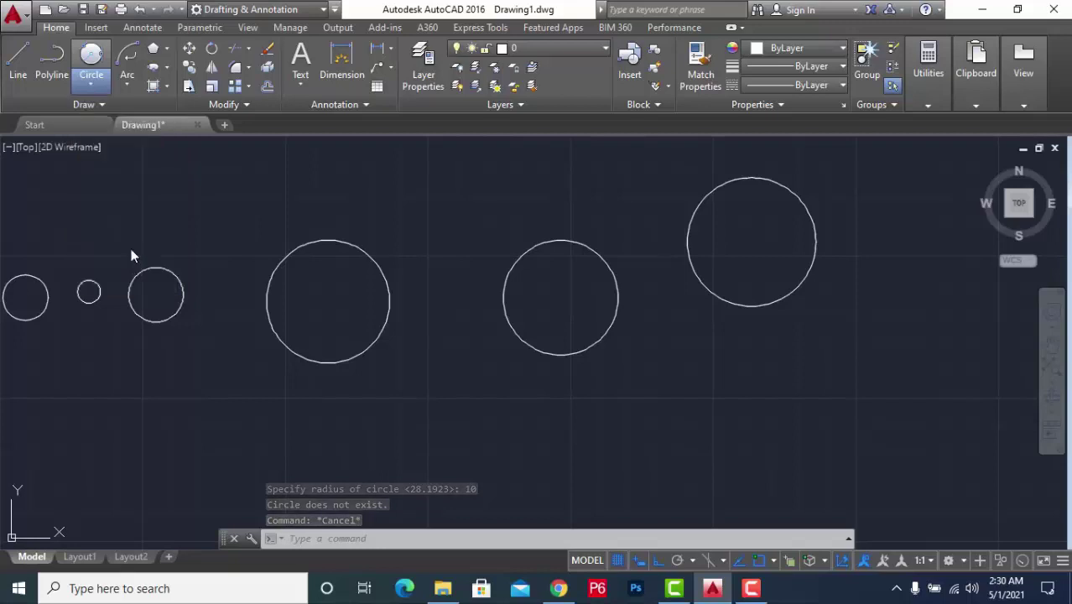
{"action": "left_click", "coordinate": [604, 332]}
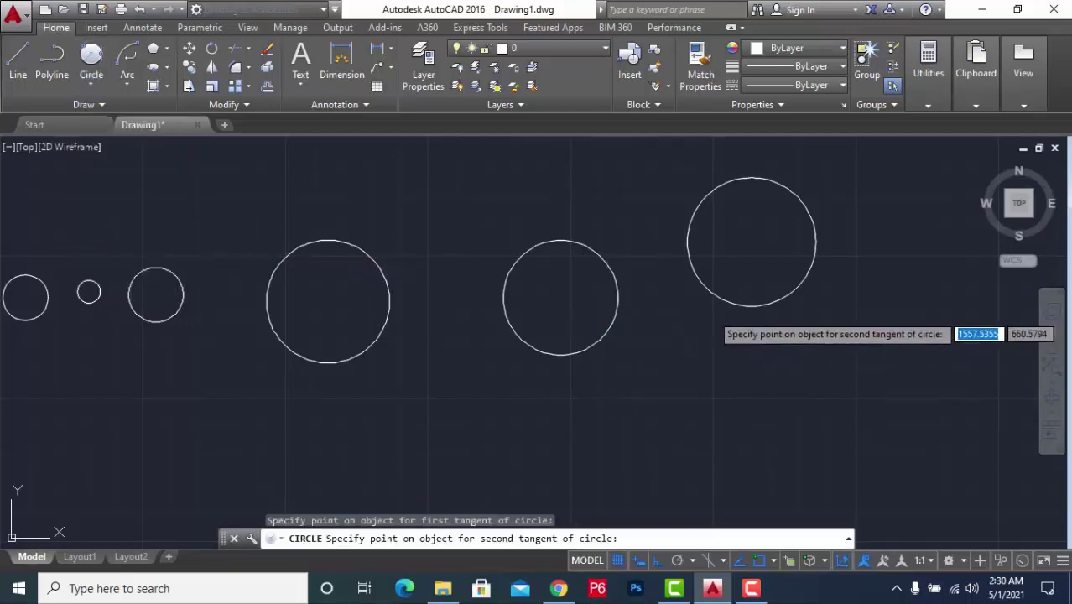
{"action": "left_click", "coordinate": [722, 302]}
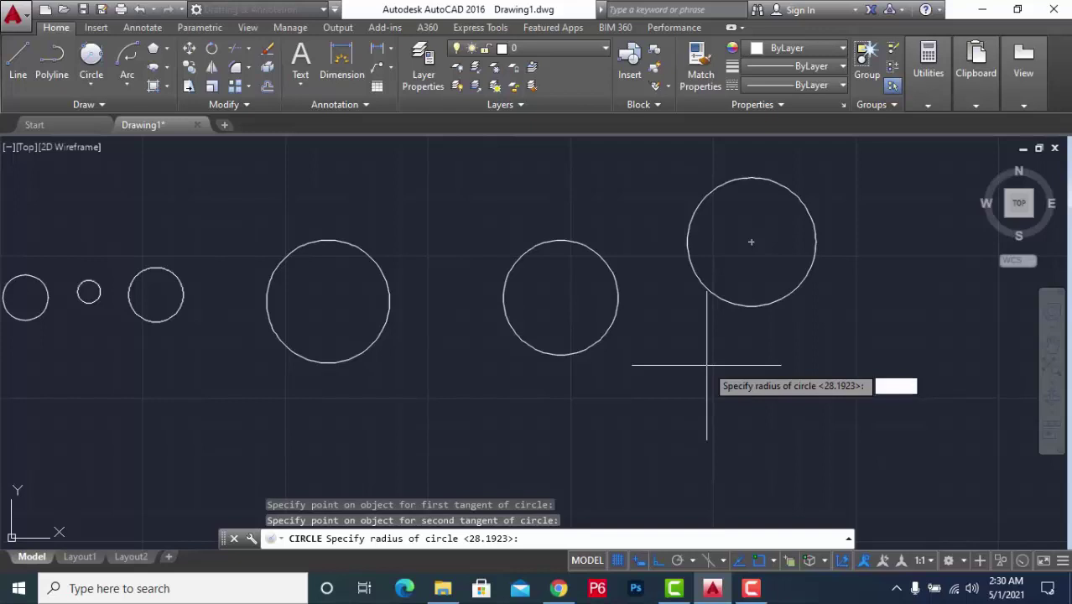
{"action": "type", "text": "20"}
{"action": "key", "text": "Return"}
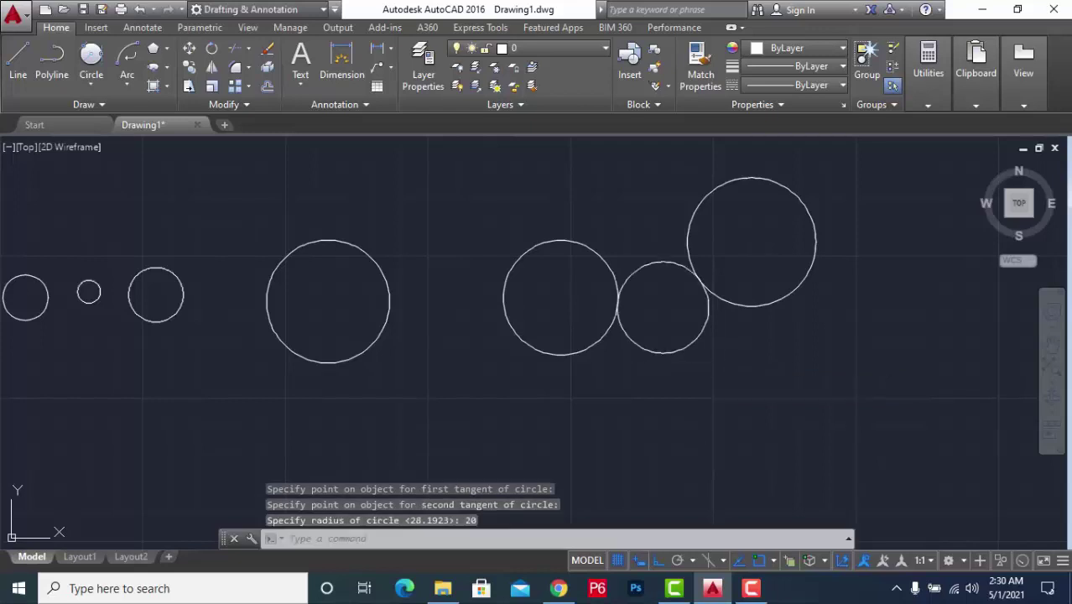
{"action": "scroll", "coordinate": [725, 318], "scroll_direction": "up", "scroll_amount": 2}
Dismiss the circle methods list, cancel pending commands, and restart the CIRCLE command
{"action": "scroll", "coordinate": [730, 308], "scroll_direction": "up", "scroll_amount": 2}
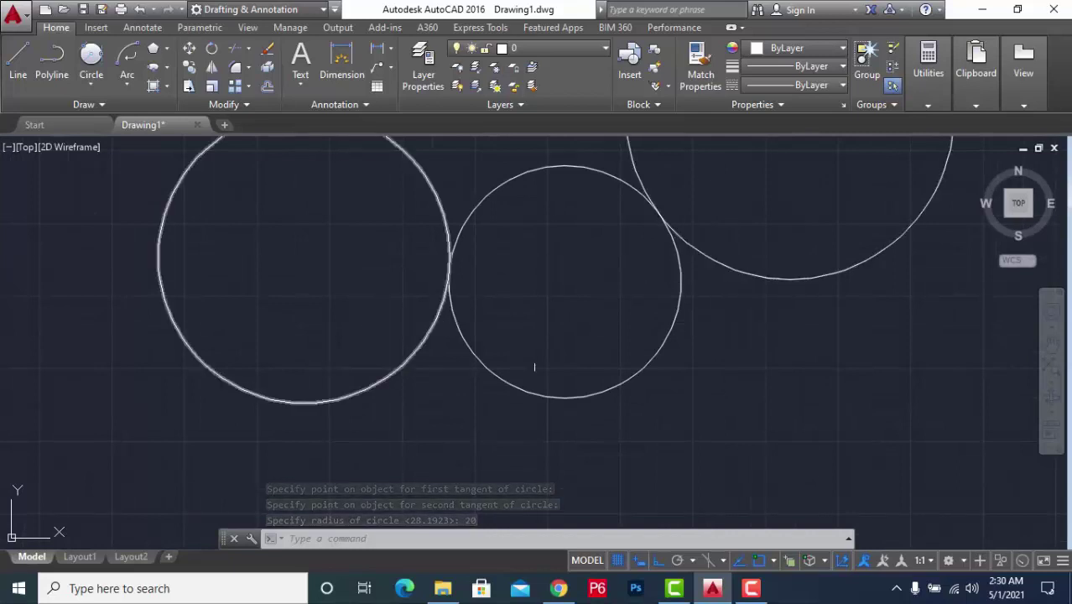
{"action": "scroll", "coordinate": [592, 374], "scroll_direction": "down", "scroll_amount": 2}
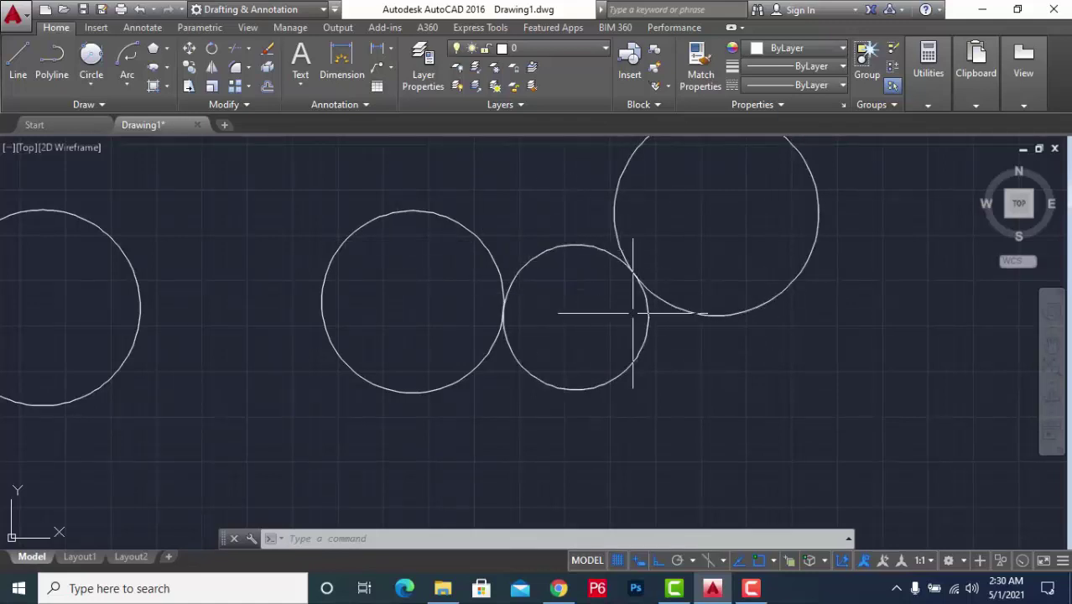
{"action": "scroll", "coordinate": [239, 285], "scroll_direction": "down", "scroll_amount": 3}
{"action": "scroll", "coordinate": [239, 286], "scroll_direction": "down", "scroll_amount": 2}
{"action": "scroll", "coordinate": [330, 300], "scroll_direction": "up", "scroll_amount": 2}
{"action": "scroll", "coordinate": [337, 299], "scroll_direction": "up", "scroll_amount": 2}
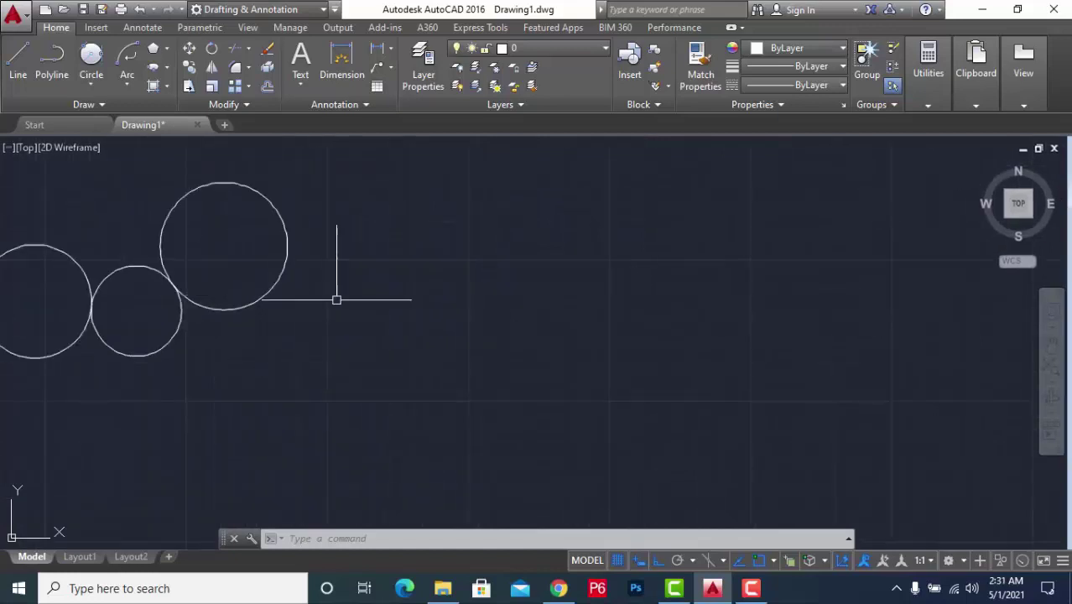
{"action": "left_click", "coordinate": [106, 91]}
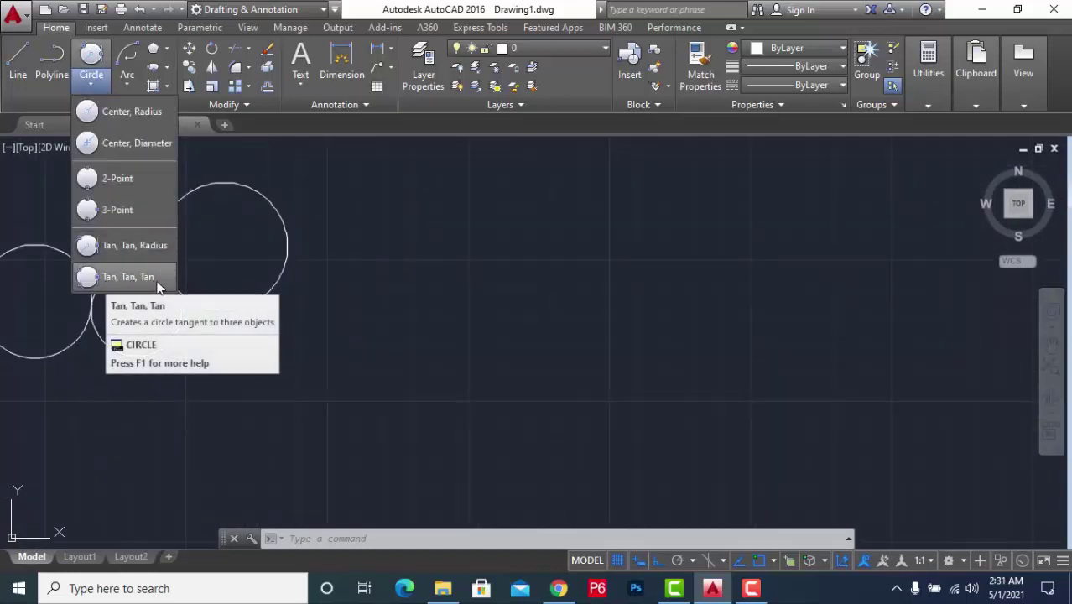
{"action": "left_click", "coordinate": [491, 292]}
{"action": "key", "text": "Escape"}
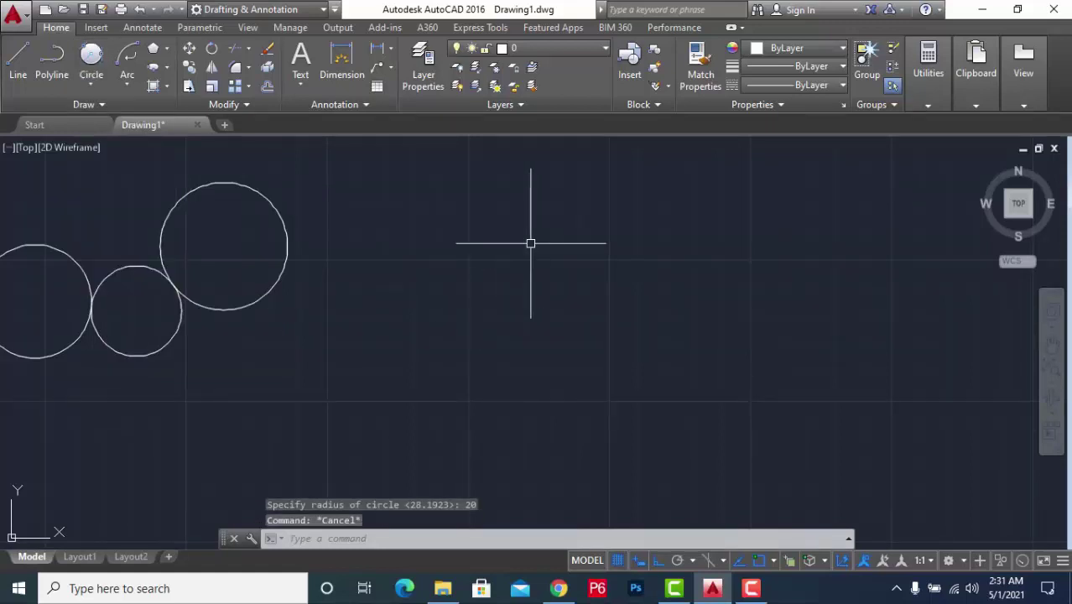
{"action": "type", "text": "c"}
{"action": "key", "text": "Return"}
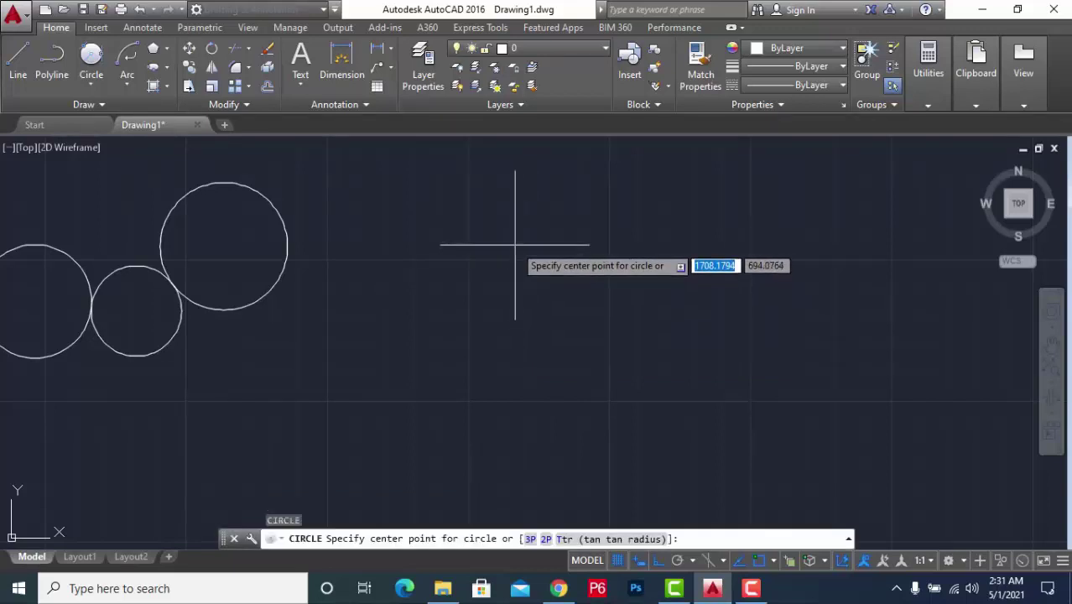
Draw three separate centre-and-radius circles: upper-left, right, and lower
{"action": "left_click", "coordinate": [515, 245]}
{"action": "left_click", "coordinate": [504, 296]}
{"action": "key", "text": "Return"}
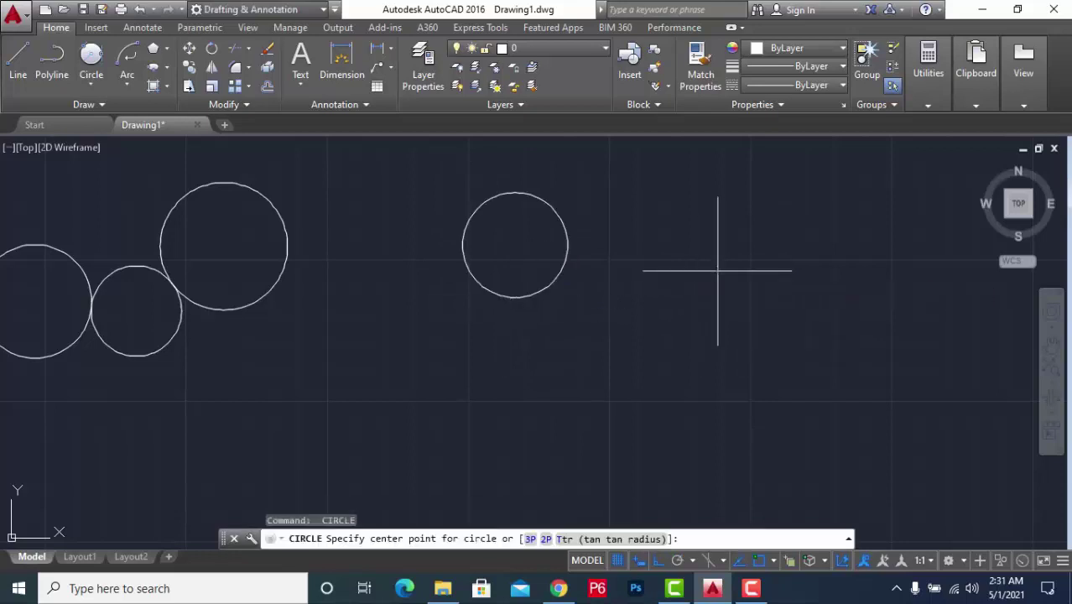
{"action": "left_click", "coordinate": [717, 270]}
{"action": "left_click", "coordinate": [686, 312]}
{"action": "key", "text": "Return"}
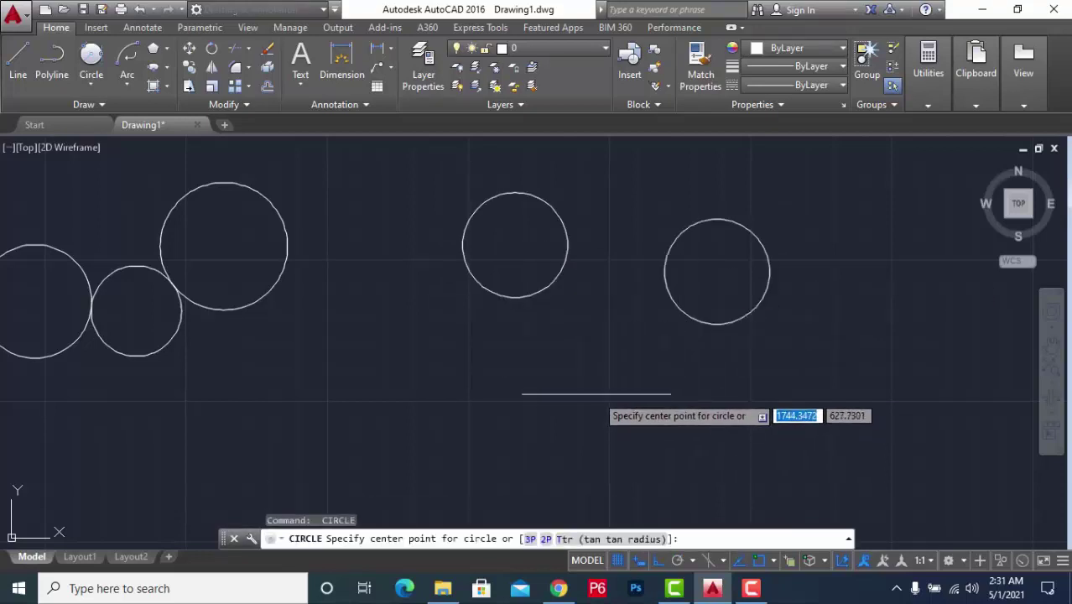
{"action": "left_click", "coordinate": [597, 394]}
{"action": "left_click", "coordinate": [563, 438]}
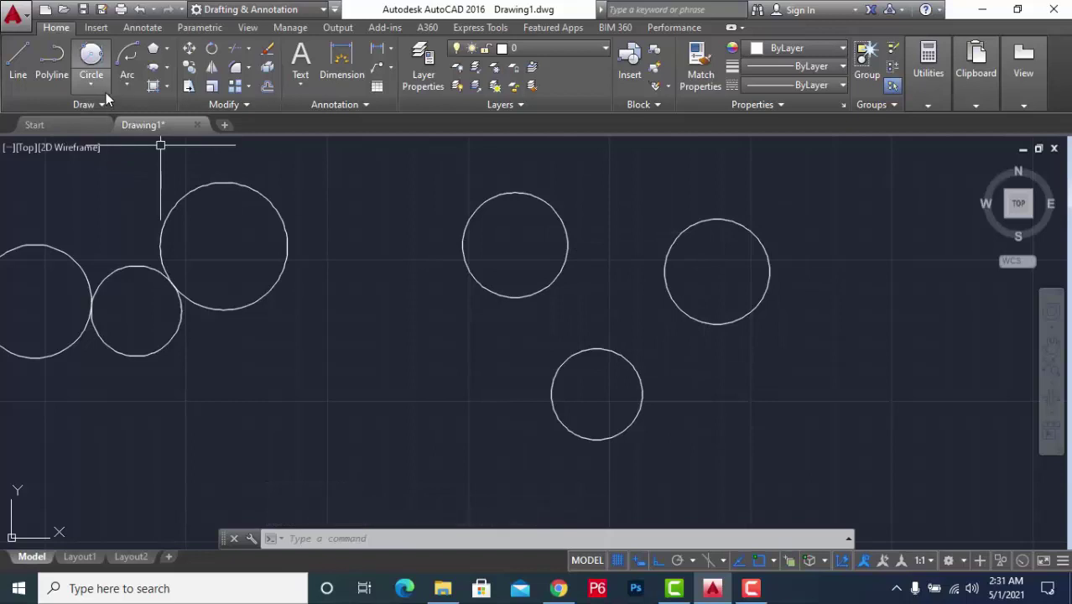
Draw a Tan, Tan, Tan circle tangent to the upper-left, lower and right circles
{"action": "left_click", "coordinate": [106, 92]}
{"action": "left_click", "coordinate": [140, 278]}
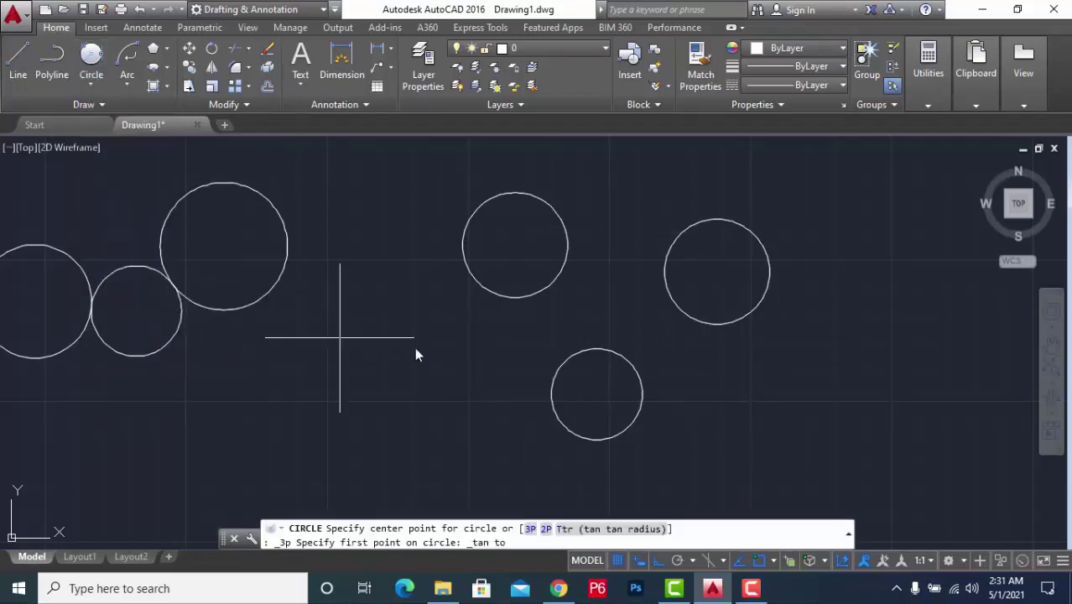
{"action": "left_click", "coordinate": [560, 279]}
{"action": "left_click", "coordinate": [597, 347]}
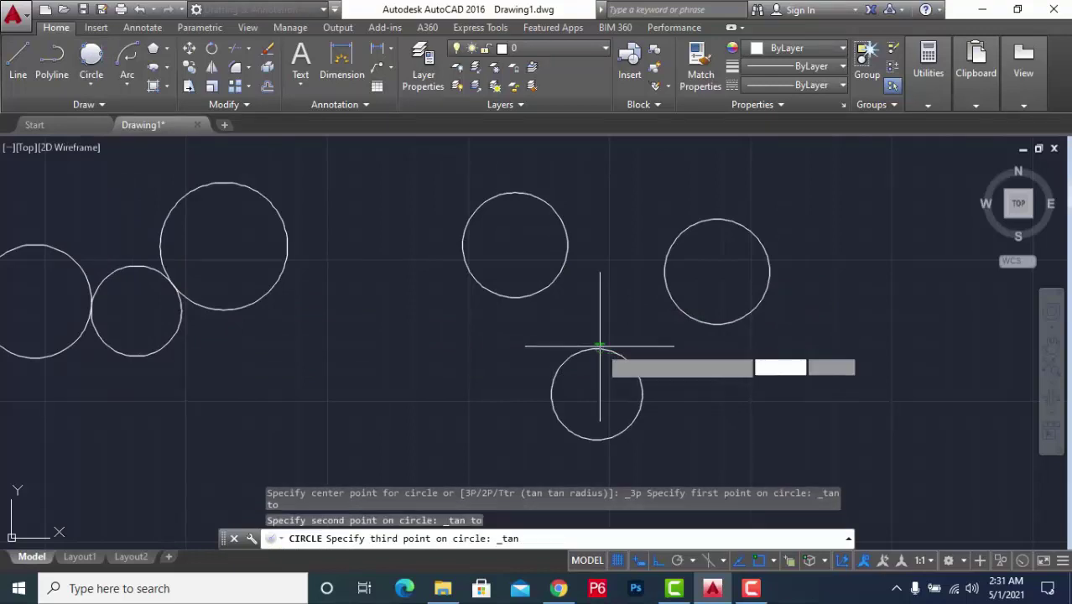
{"action": "left_click", "coordinate": [662, 273]}
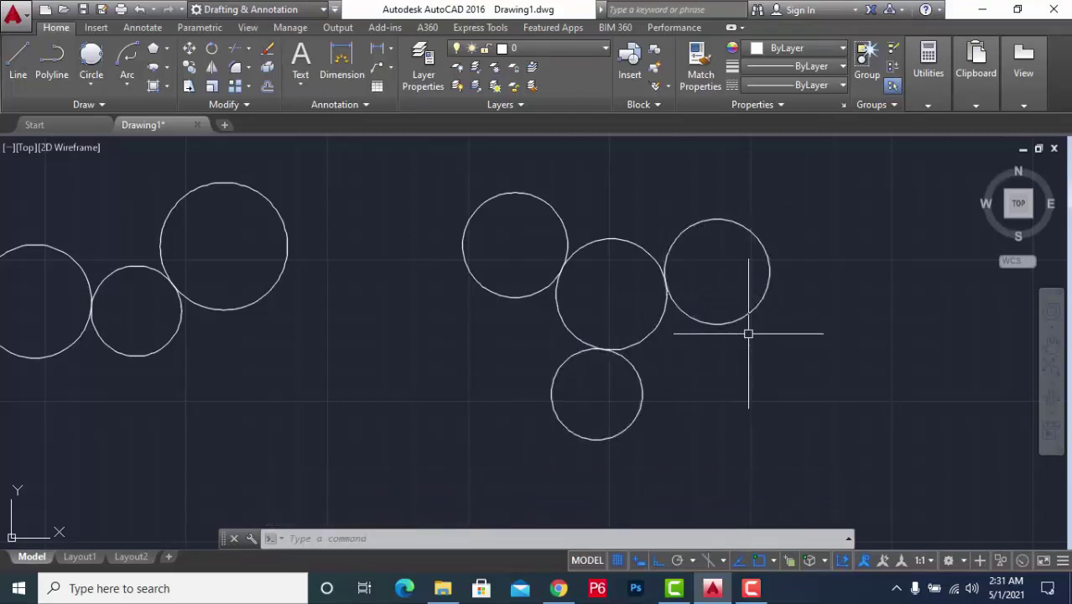
{"action": "scroll", "coordinate": [721, 331], "scroll_direction": "down", "scroll_amount": 2}
{"action": "scroll", "coordinate": [750, 353], "scroll_direction": "down", "scroll_amount": 2}
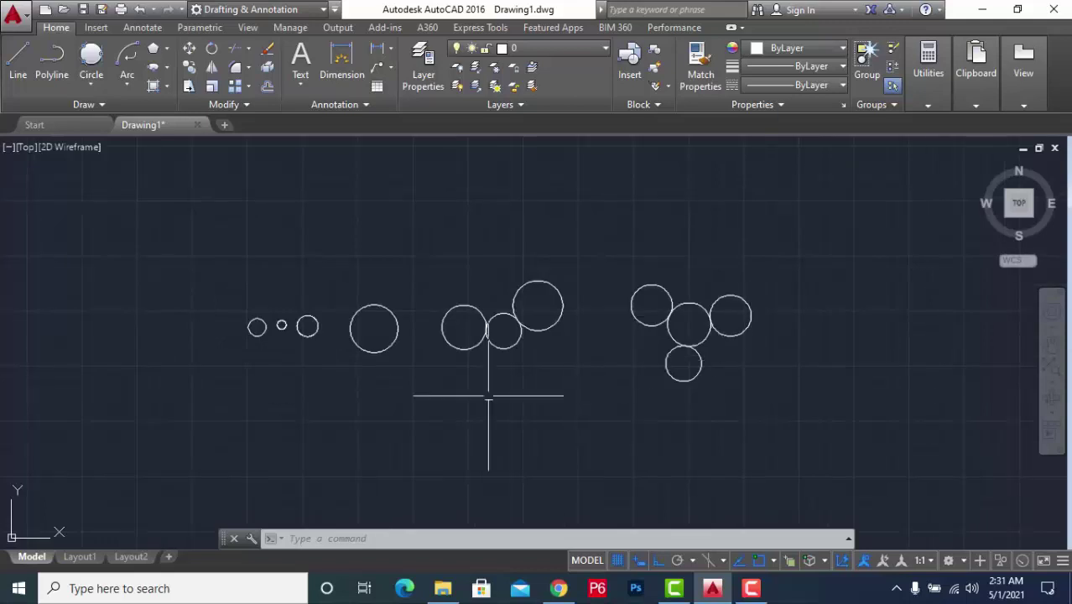
{"action": "left_click", "coordinate": [205, 232]}
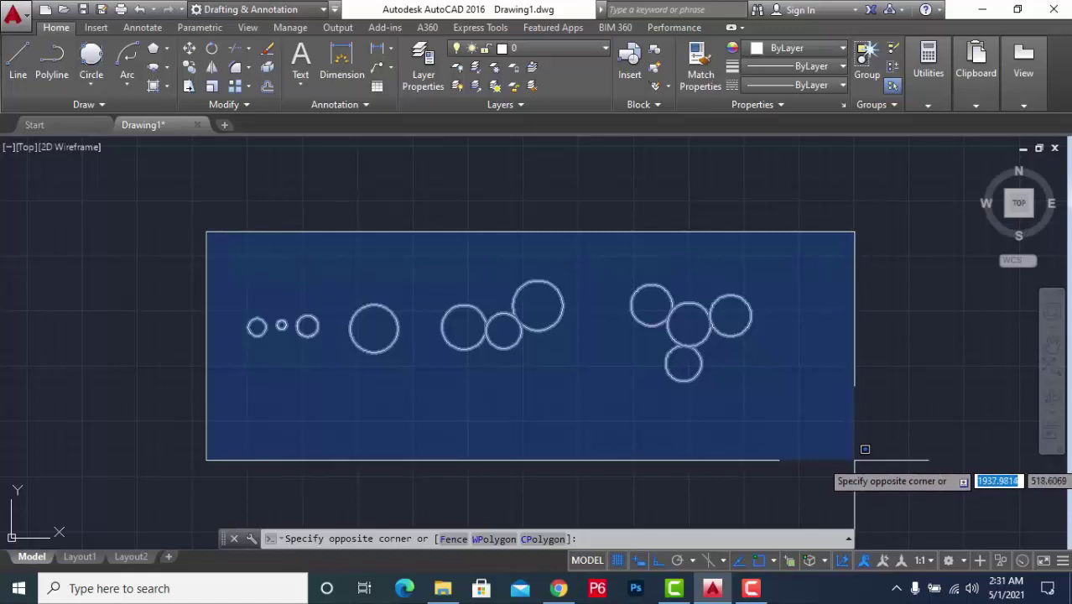
{"action": "left_click", "coordinate": [855, 449]}
{"action": "key", "text": "Escape"}
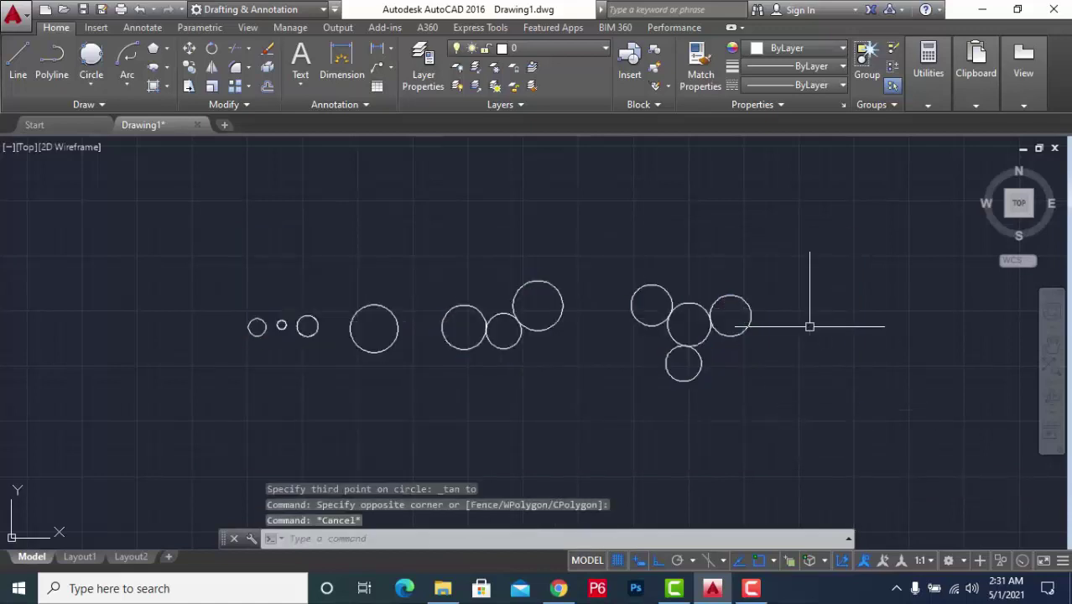
{"action": "left_click", "coordinate": [838, 203]}
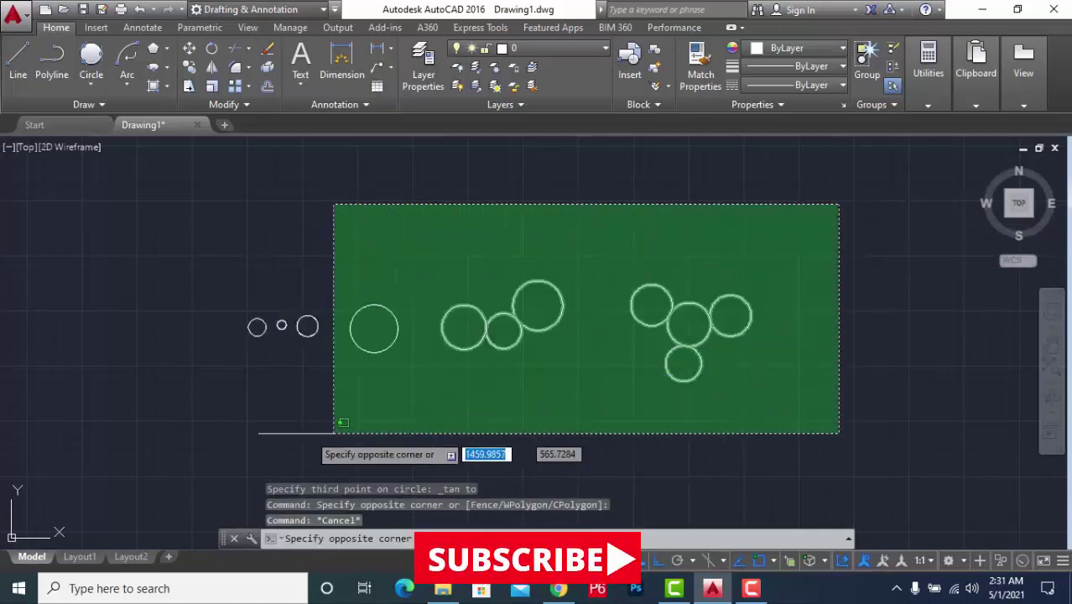
{"action": "left_click", "coordinate": [202, 428]}
{"action": "key", "text": "Escape"}
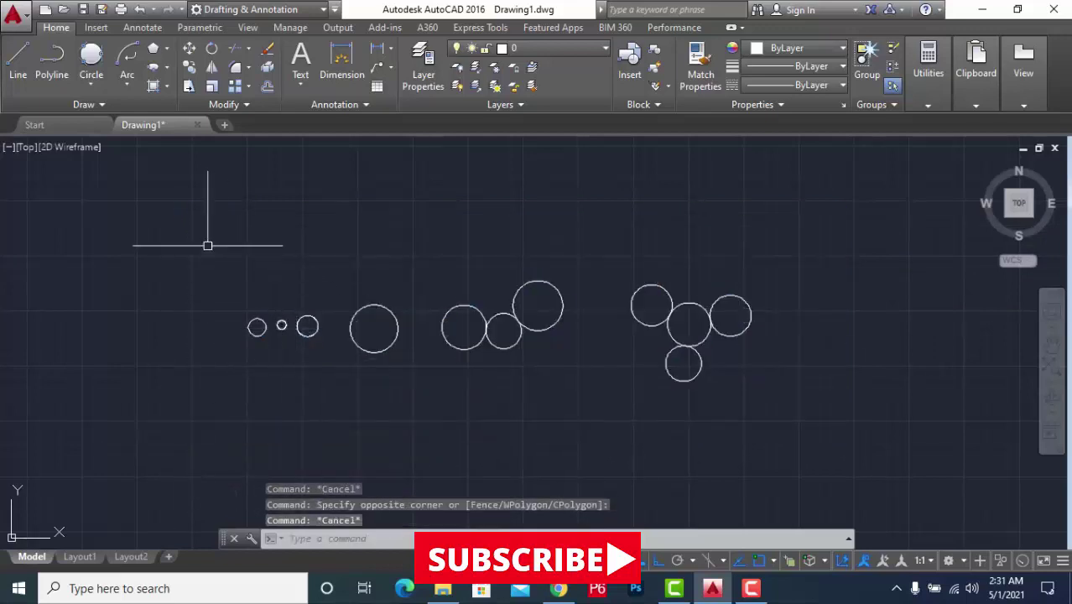
{"action": "left_click", "coordinate": [201, 240]}
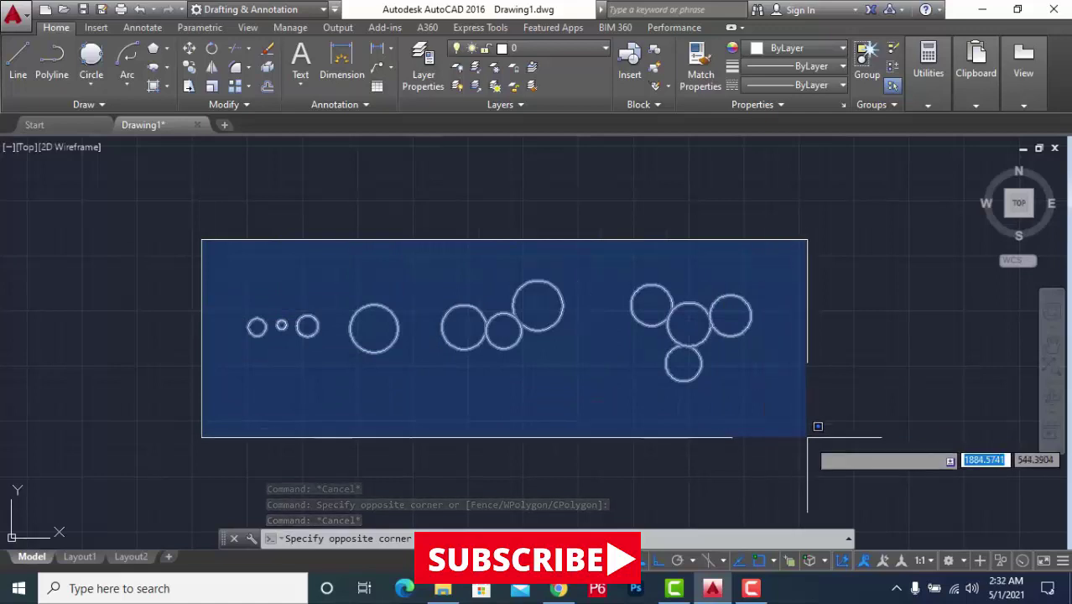
{"action": "key", "text": "Escape"}
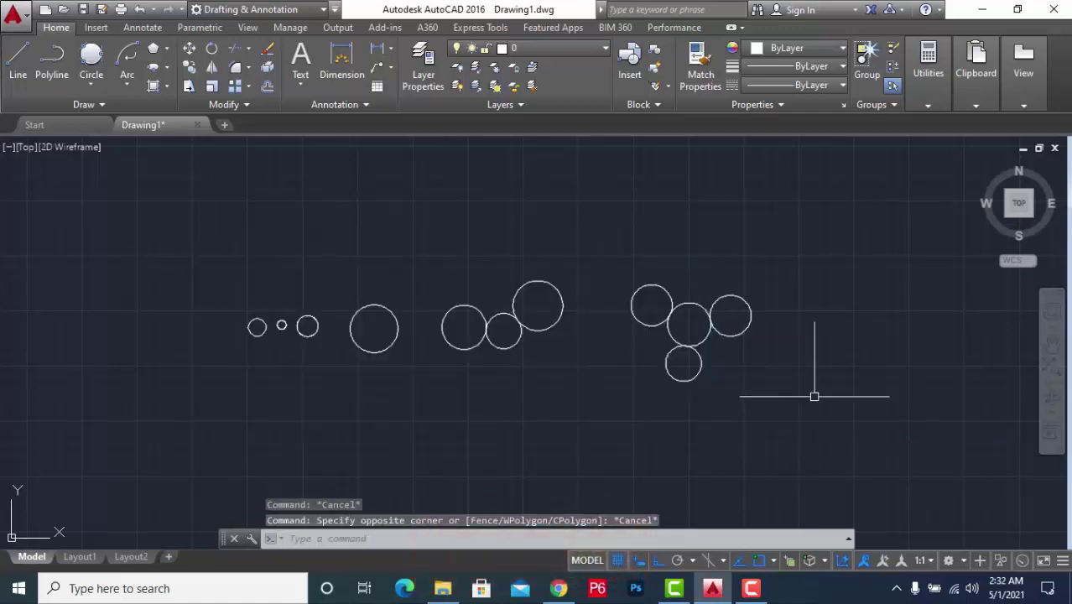
{"action": "key", "text": "Escape"}
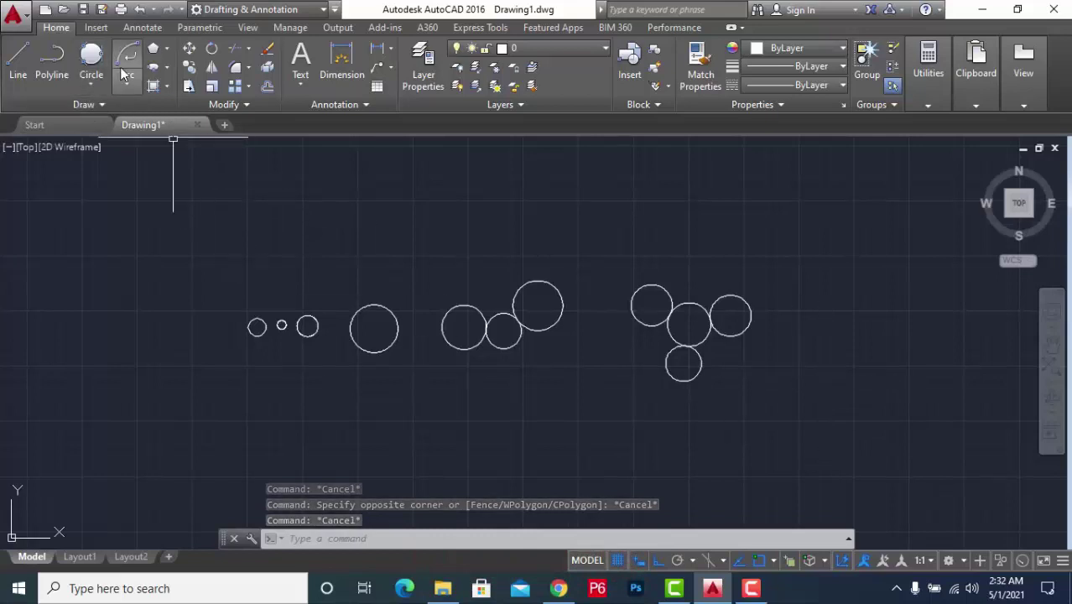
{"action": "scroll", "coordinate": [277, 272], "scroll_direction": "down", "scroll_amount": 2}
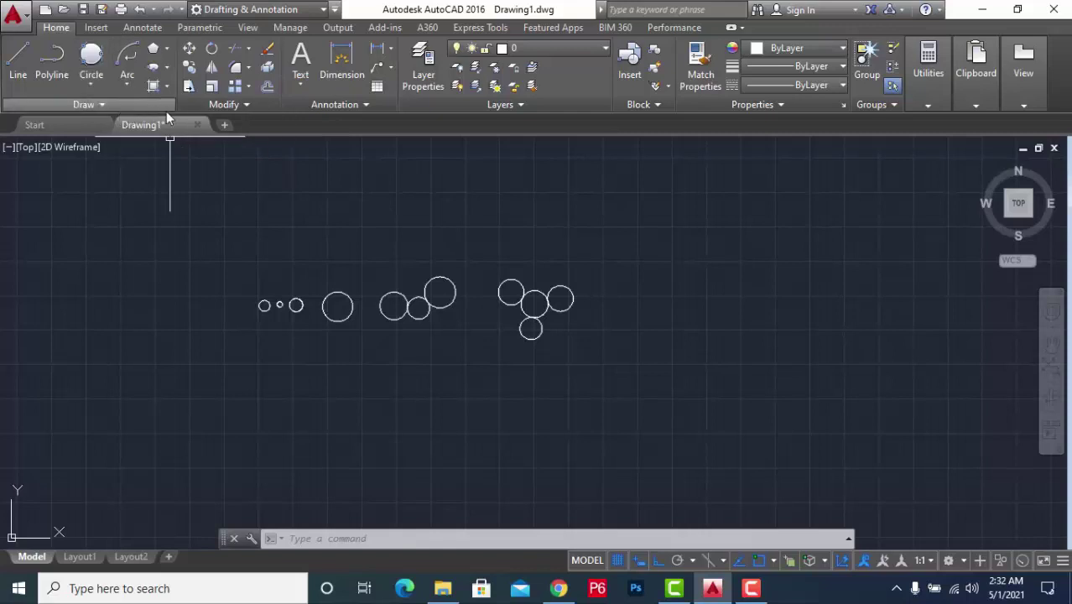
{"action": "scroll", "coordinate": [570, 316], "scroll_direction": "up", "scroll_amount": 2}
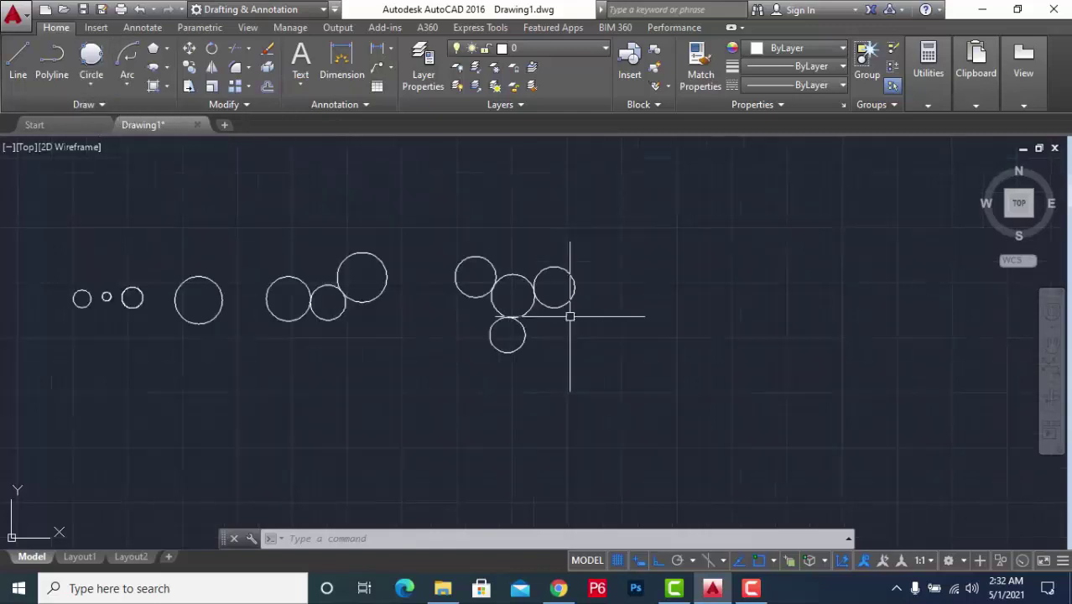